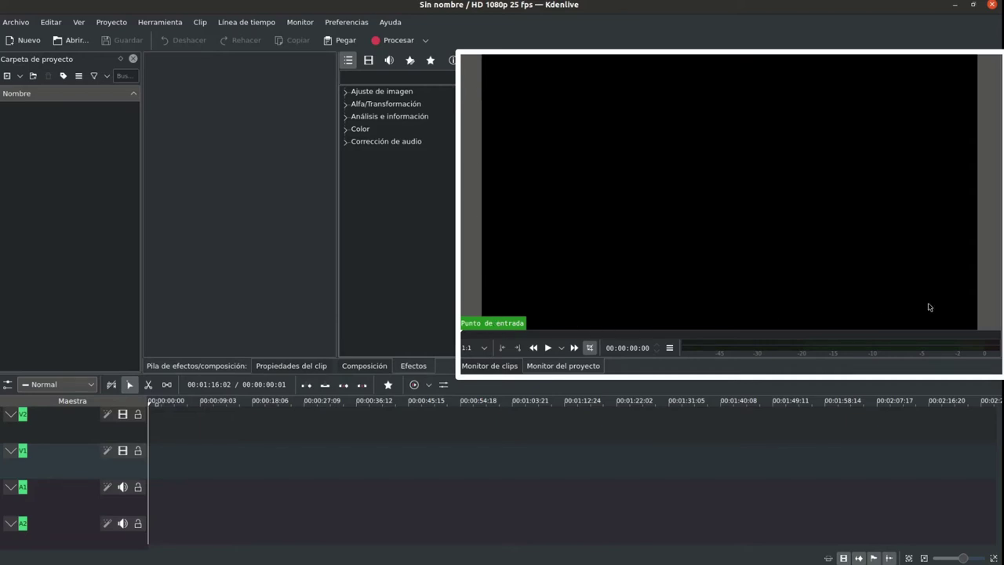
left_click(489, 366)
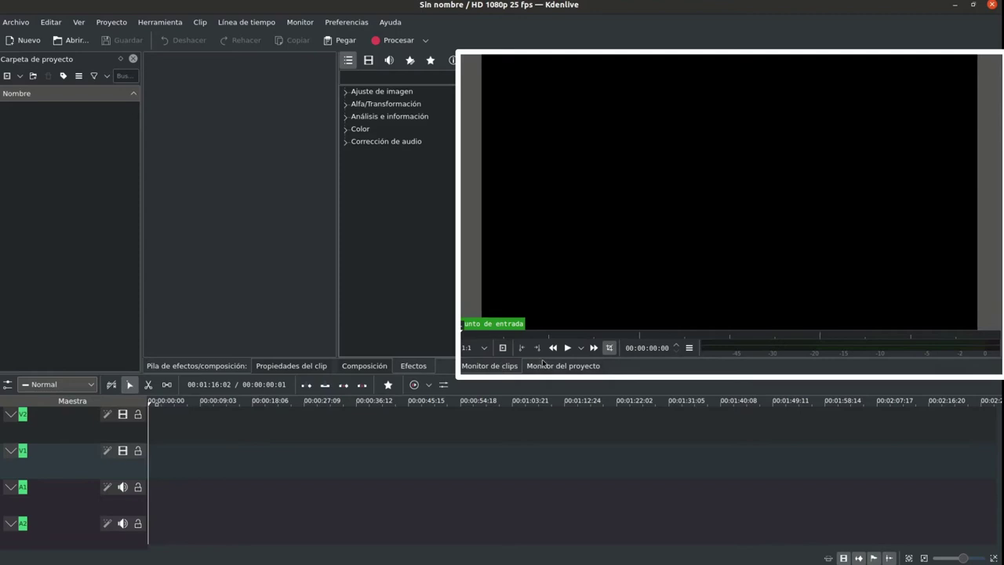
left_click(562, 366)
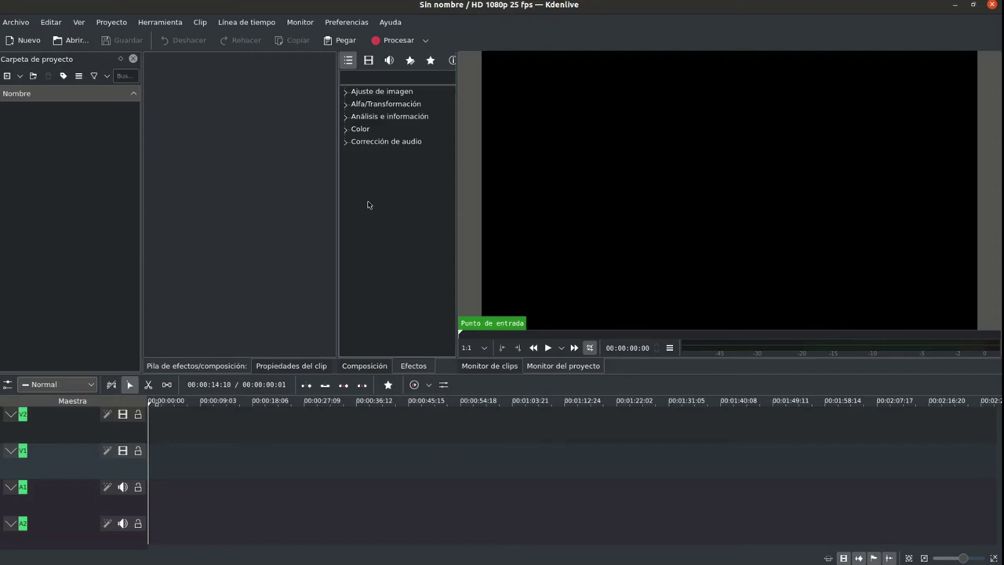
- Start a new title clip in the project bin and set its font to Amaranth [pyrs]
left_click(20, 77)
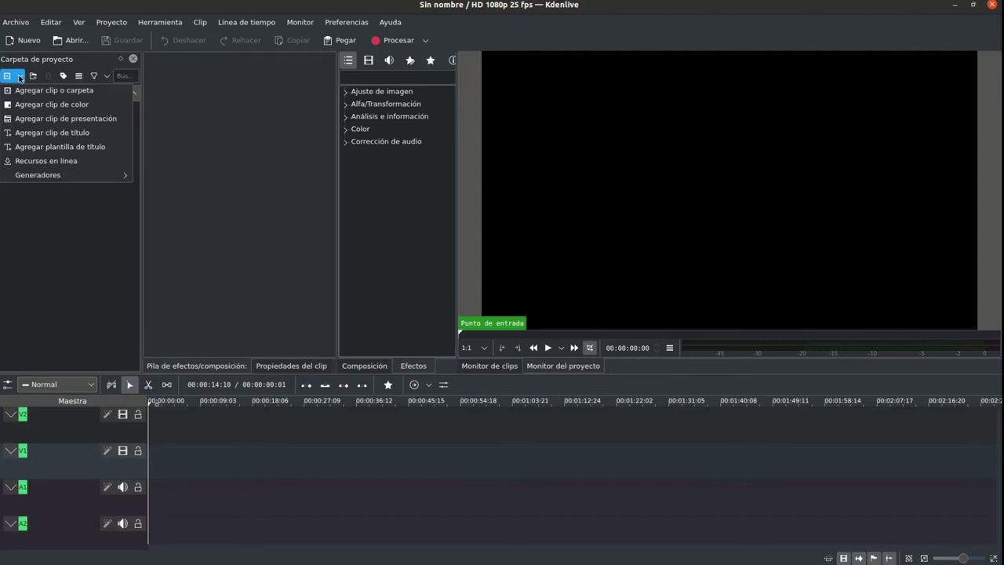
left_click(46, 137)
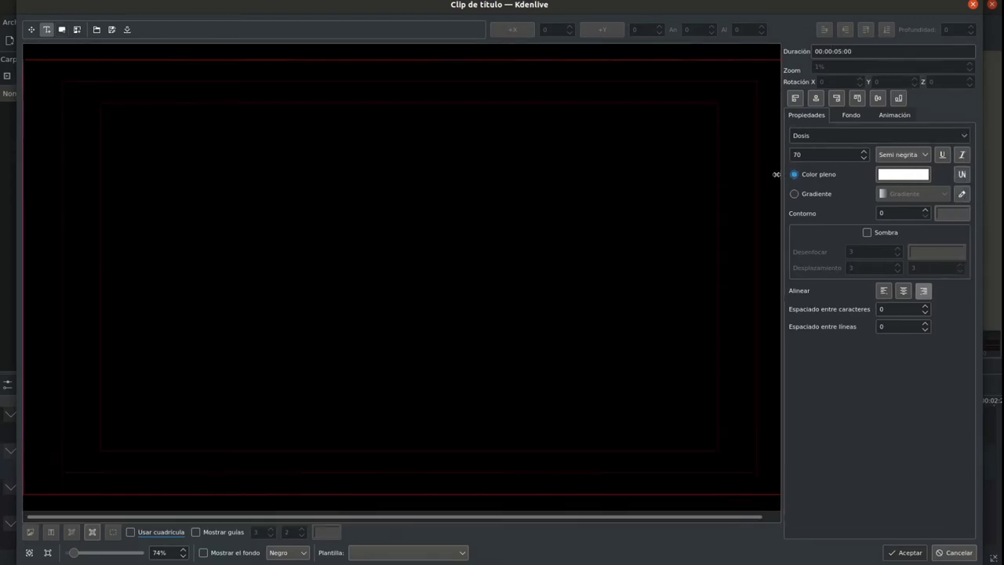
left_click(963, 134)
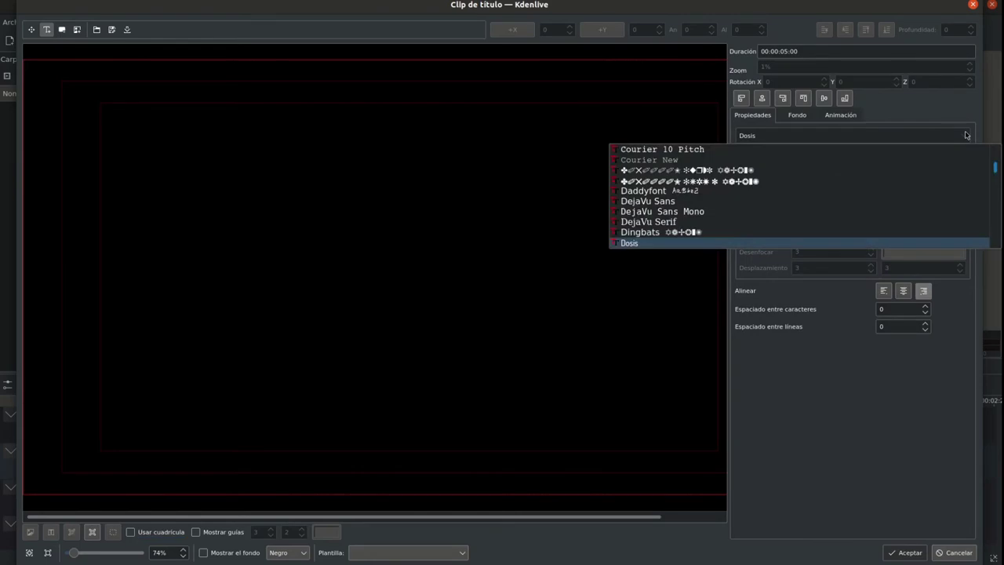
scroll(922, 163, "up", 5)
scroll(921, 164, "up", 2)
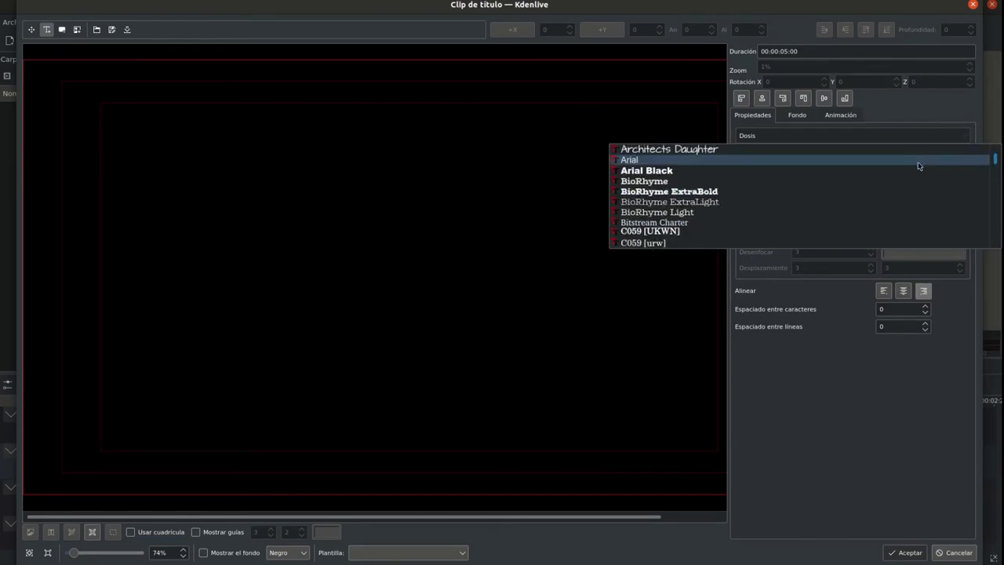
scroll(919, 165, "up", 2)
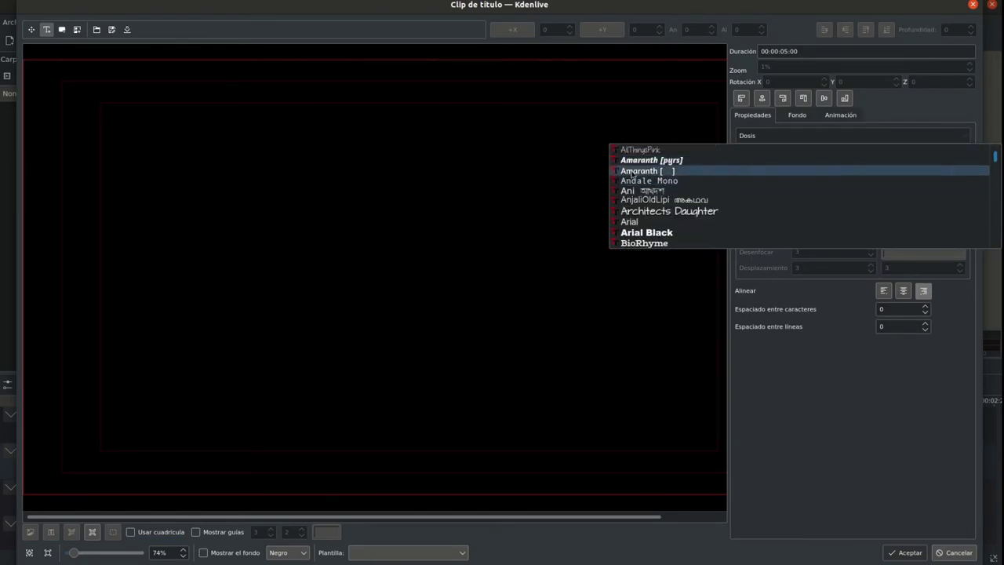
left_click(650, 160)
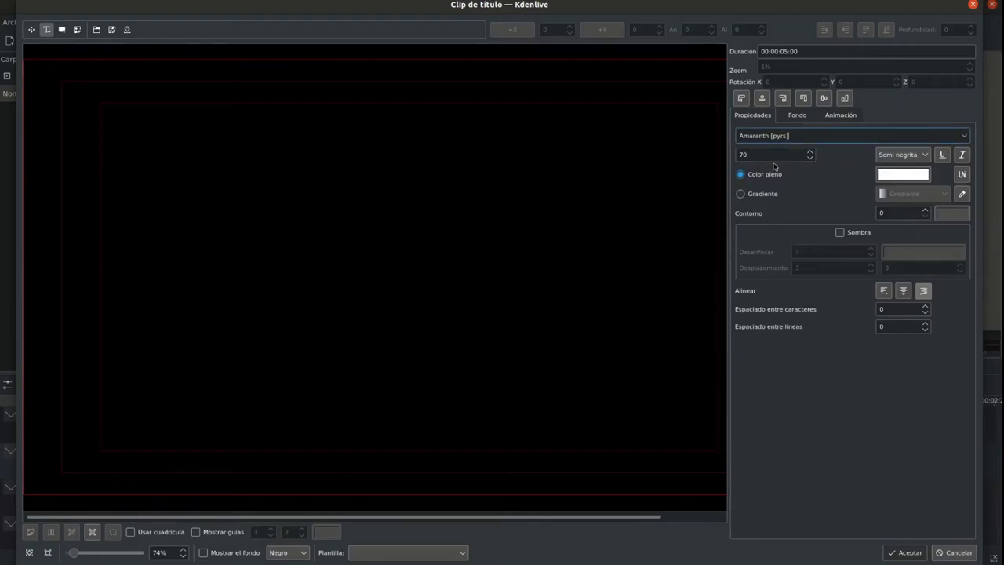
left_click(901, 174)
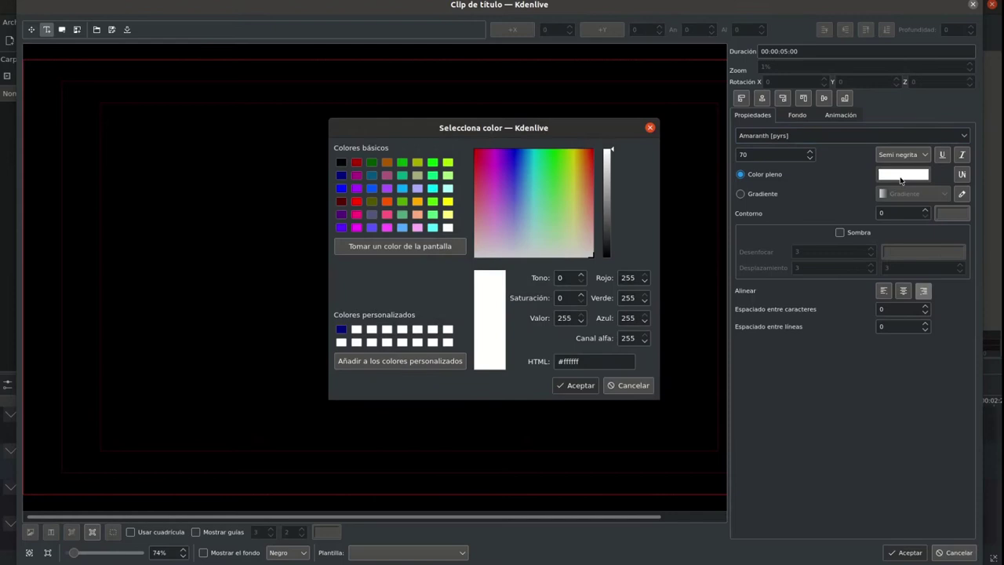
left_click(652, 127)
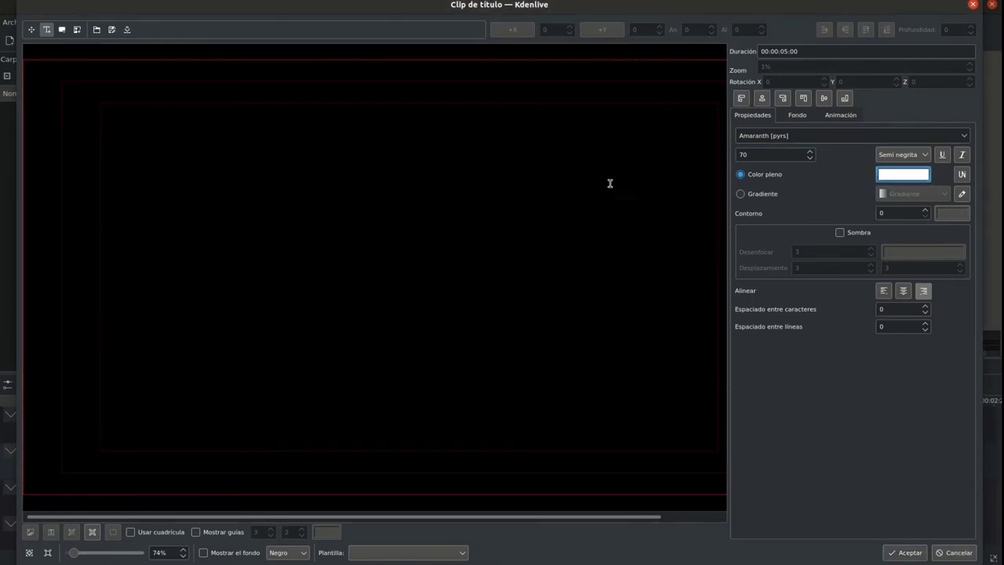
- Add a text object reading "Roquetas de Mar" to the title canvas
left_click(220, 319)
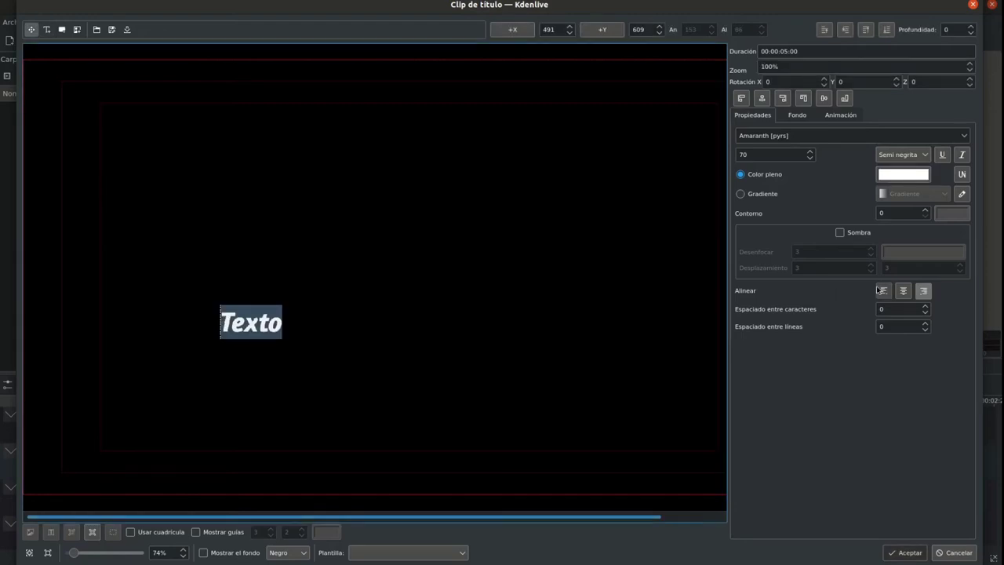
type("R")
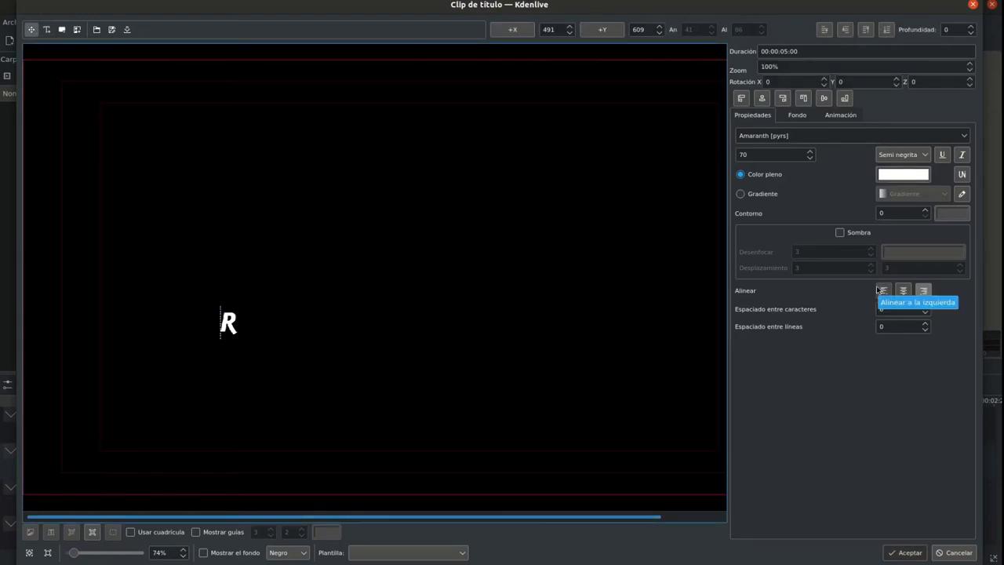
type("oquetas")
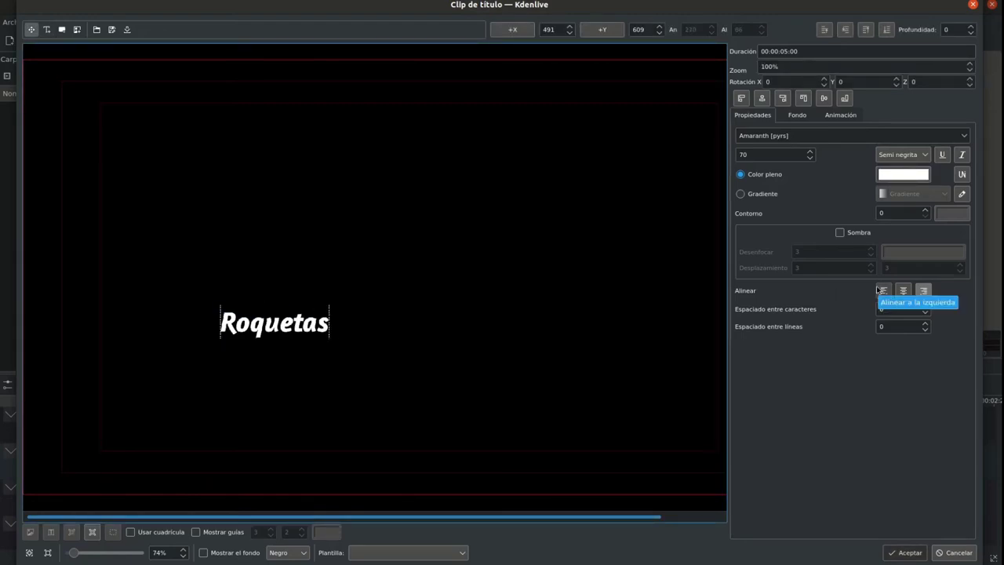
type(" de Mar")
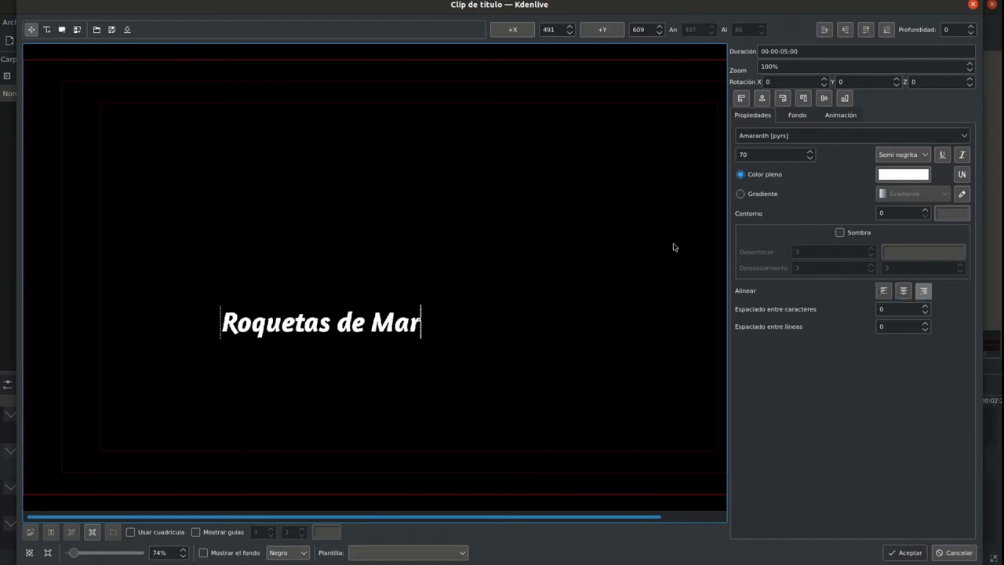
- Move the title text to about X 911, Y 704, and place the accepted title clip at the start of track V2
left_click(477, 283)
left_click(404, 309)
left_click_drag(404, 310, 572, 344)
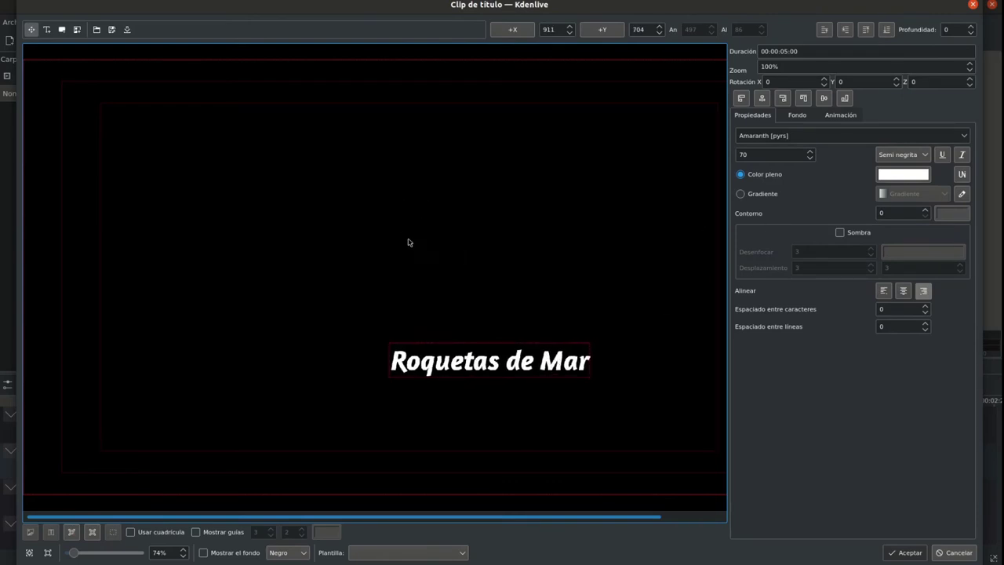
left_click(906, 555)
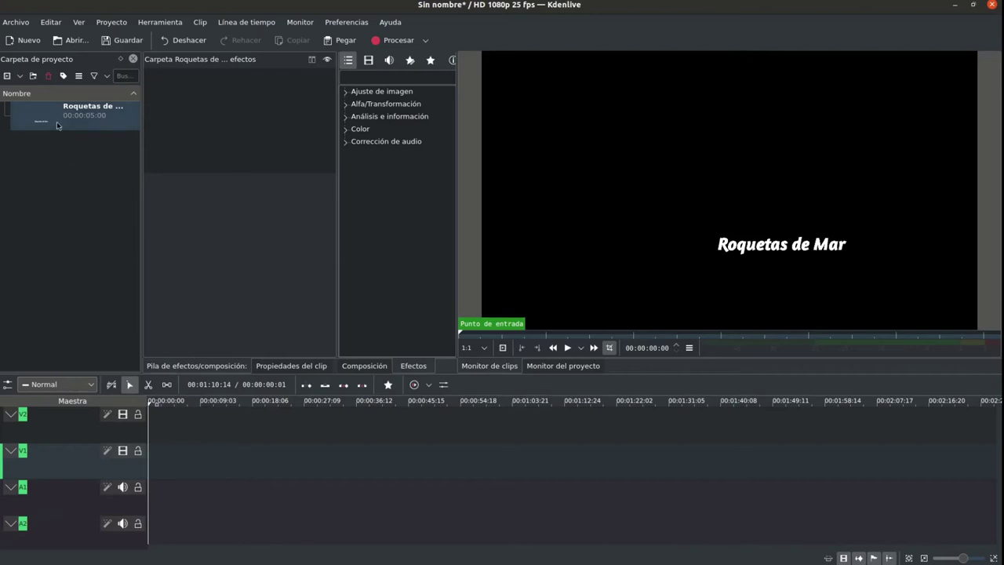
left_click_drag(33, 107, 149, 421)
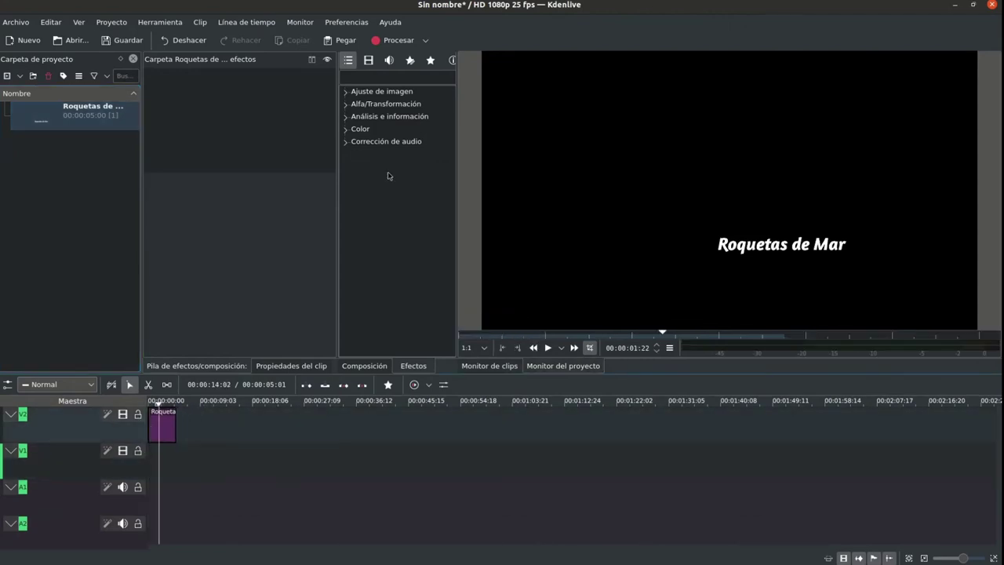
- Save the project under the name roquetas
left_click(27, 25)
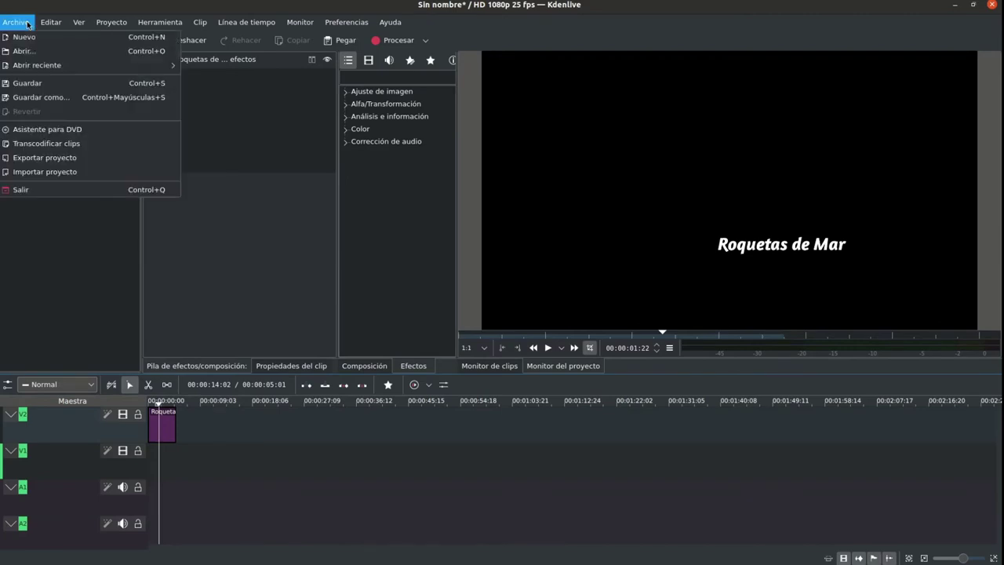
left_click(41, 95)
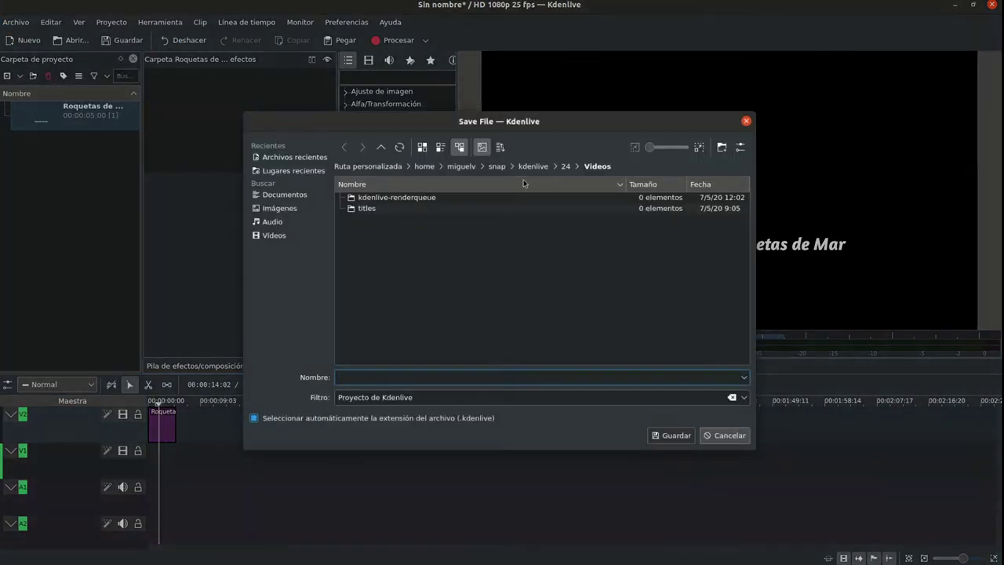
type("roquetas")
left_click(675, 436)
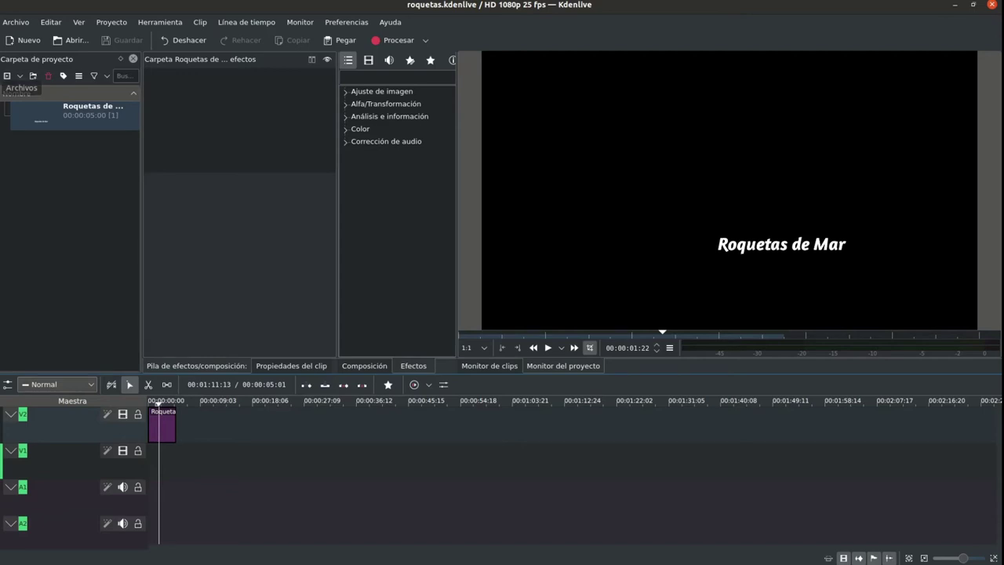
- Import palmeras_dcha.mp4 from the videos_roquetas folder and place it on track V1 right after the title clip
left_click(7, 76)
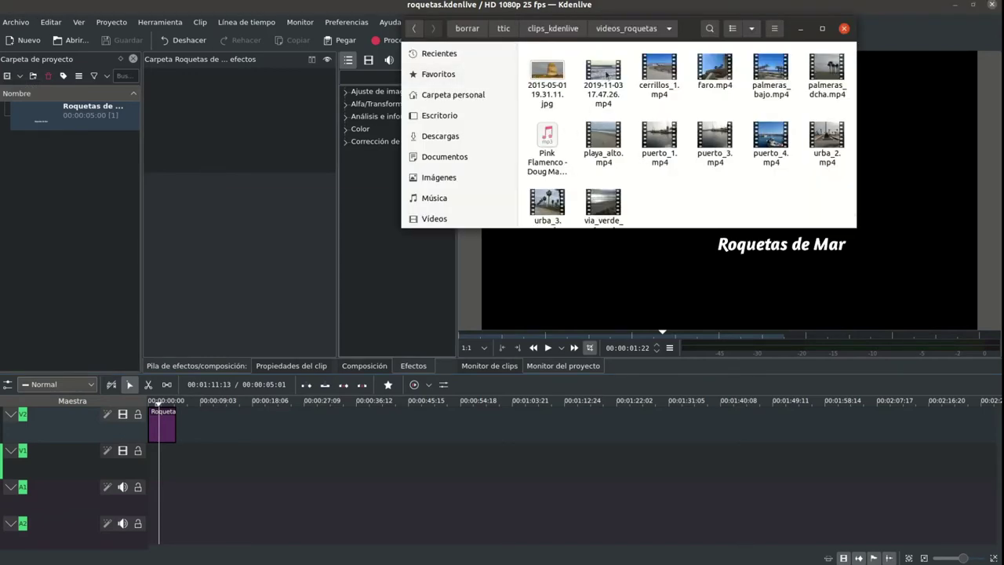
left_click(817, 68)
left_click_drag(817, 68, 40, 149)
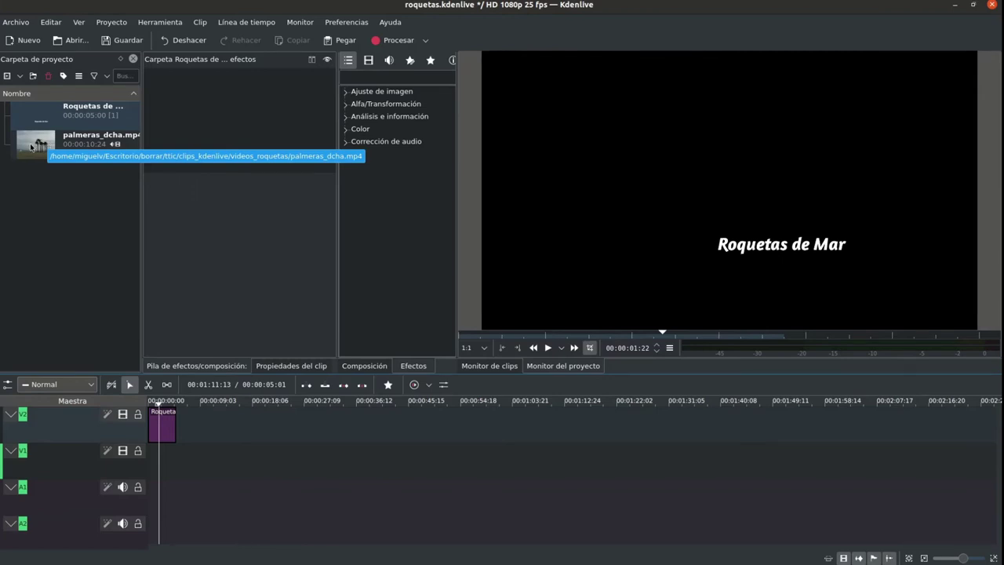
left_click_drag(29, 147, 180, 458)
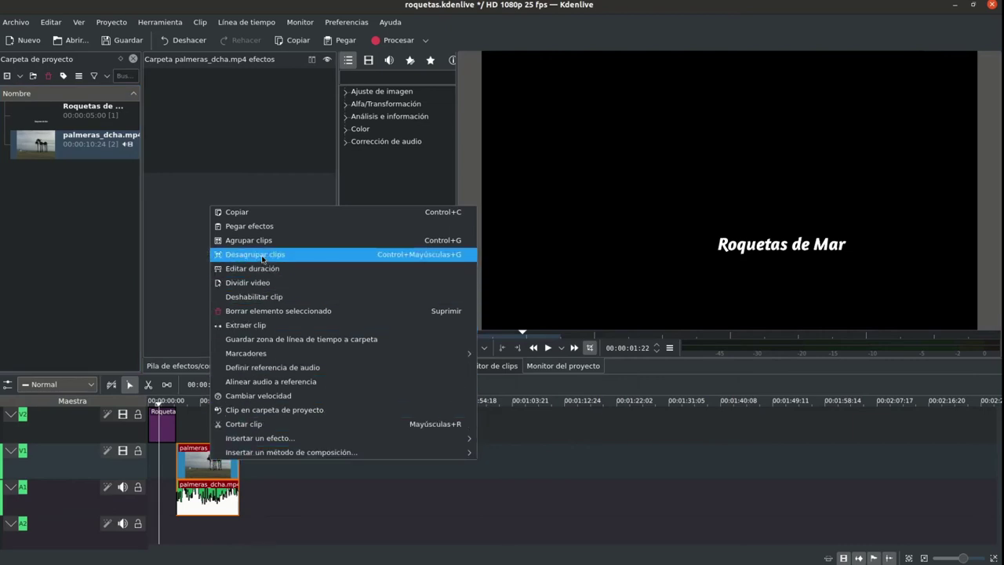
- Ungroup the palmeras_dcha.mp4 clip and delete its audio part from track A1
left_click(261, 259)
left_click(204, 492)
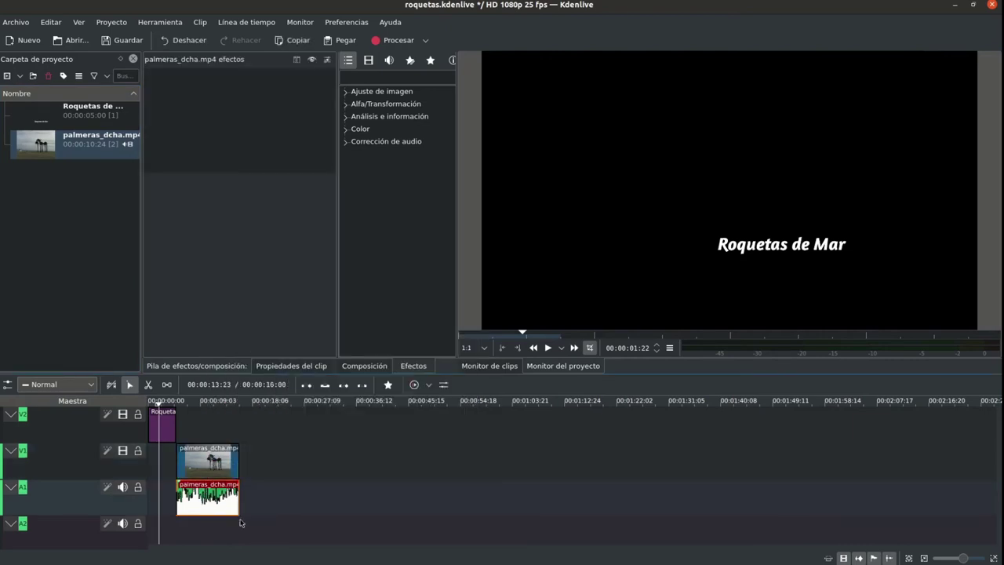
key("Delete")
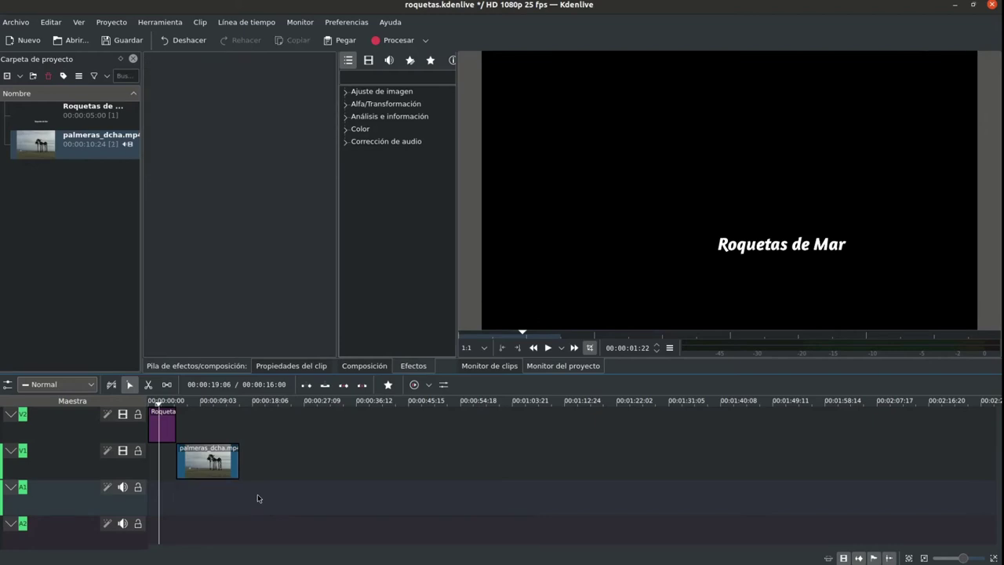
- Try overlapping the palmeras_dcha.mp4 clip with the title, preview it, and return the clip to its place after the title
left_click(220, 463)
left_click_drag(205, 464, 187, 463)
mouse_move(166, 404)
left_mouse_down()
mouse_move(177, 403)
mouse_move(154, 403)
mouse_move(162, 403)
left_mouse_up()
left_click_drag(182, 457, 200, 456)
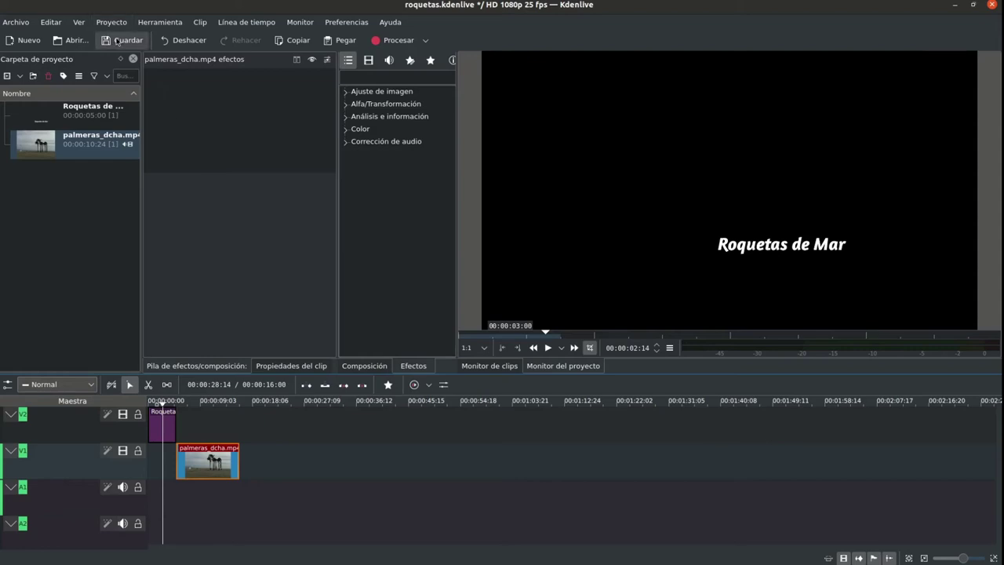
- Save the changes to the project
left_click(118, 41)
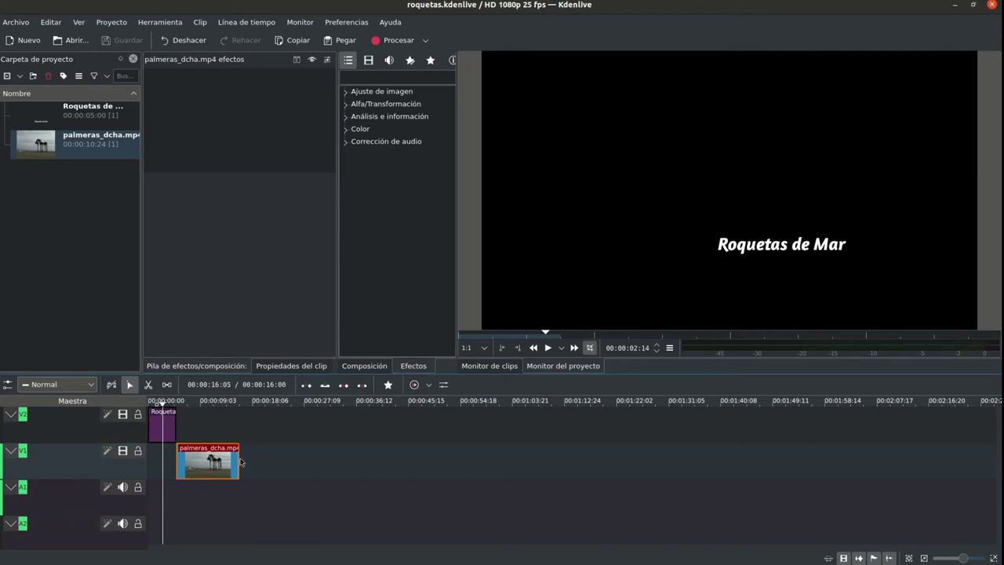
- Try to lengthen the palmeras_dcha.mp4 clip on V1 beyond its end and its start
mouse_move(238, 459)
left_mouse_down()
mouse_move(189, 461)
mouse_move(255, 454)
left_mouse_up()
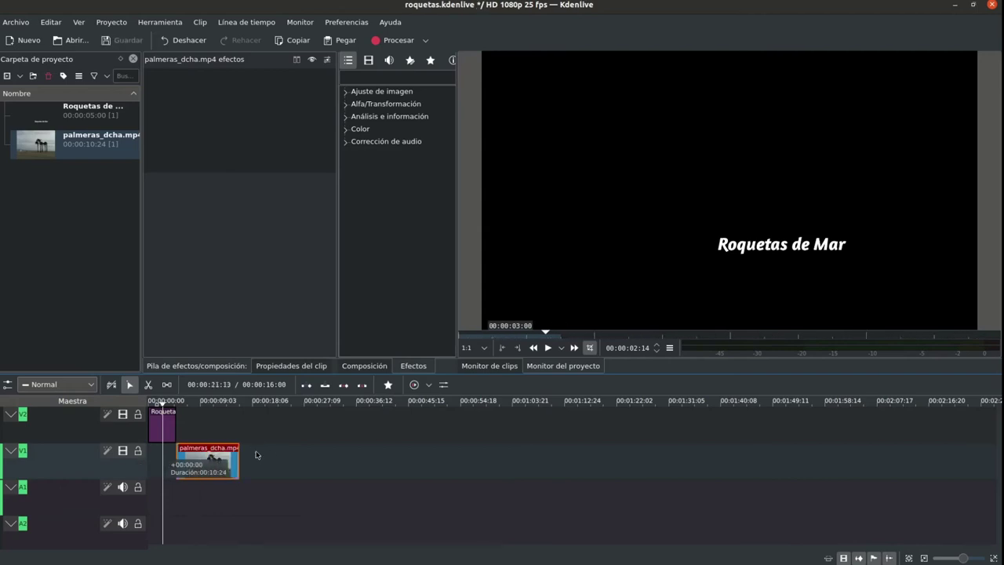
mouse_move(178, 460)
left_mouse_down()
mouse_move(209, 460)
mouse_move(167, 457)
left_mouse_up()
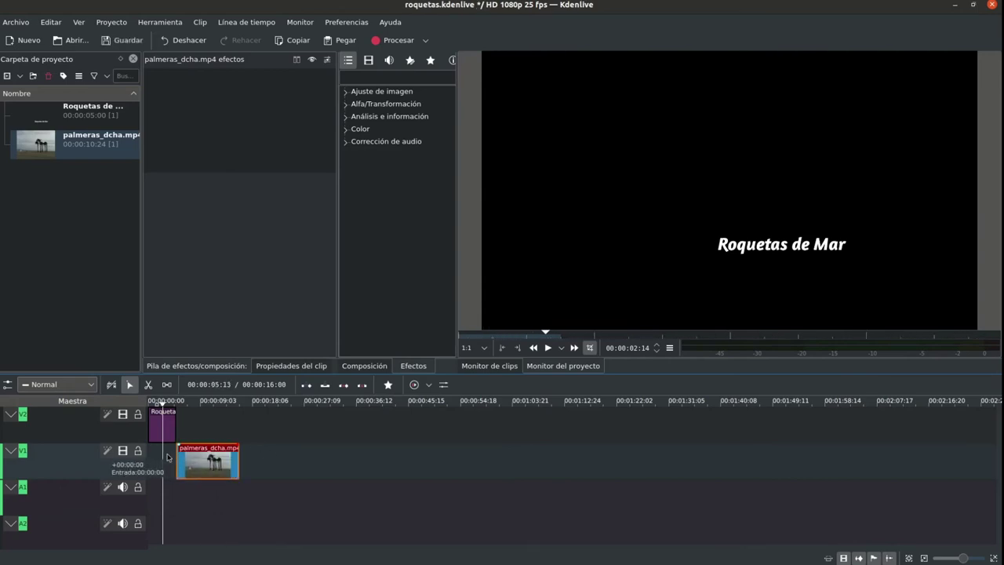
- Cut the palmeras_dcha.mp4 clip at two points, delete the middle piece, and shift the last piece slightly earlier
left_click(148, 384)
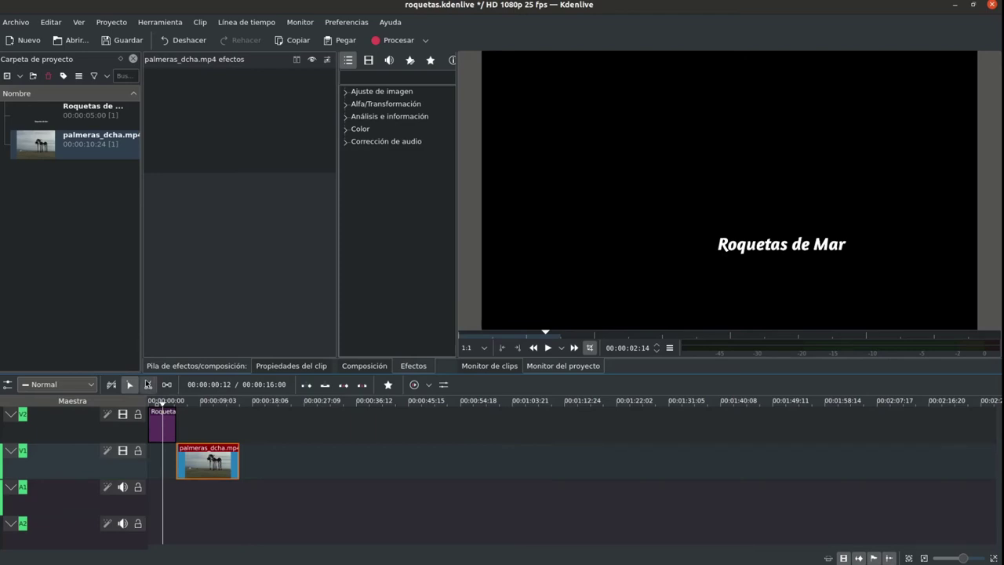
left_click(197, 468)
left_click(223, 463)
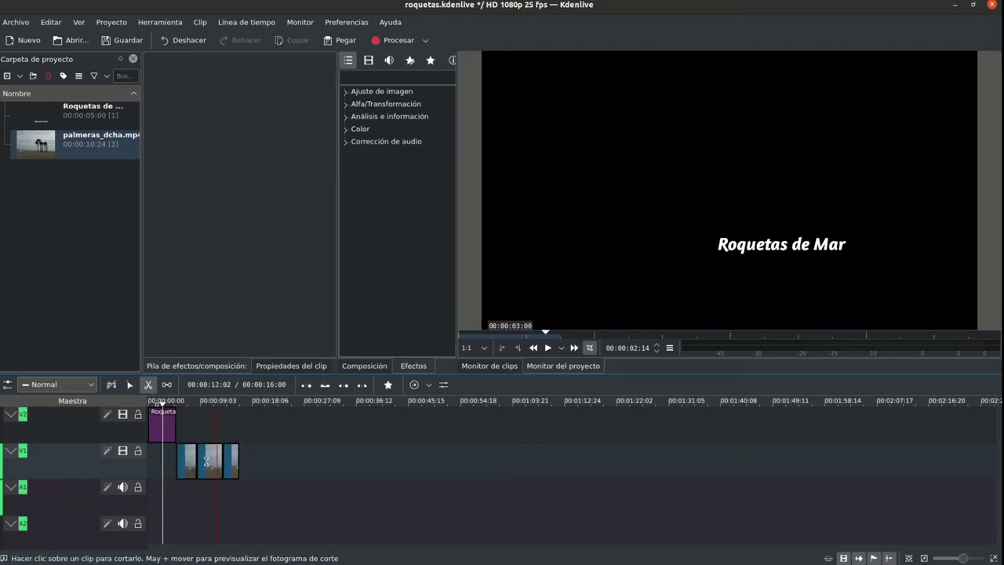
left_click(130, 384)
left_click(210, 464)
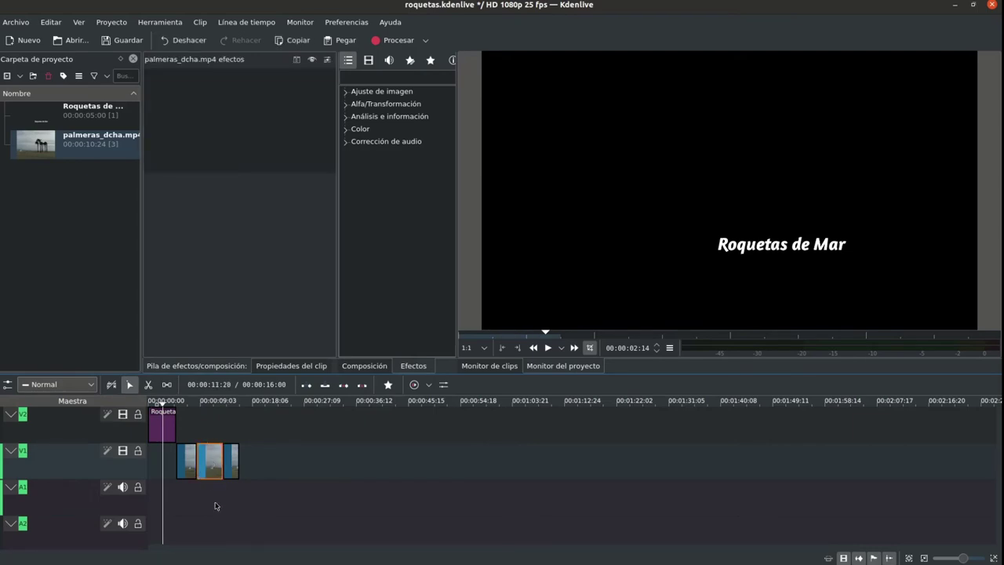
key("Delete")
mouse_move(228, 459)
left_mouse_down()
mouse_move(201, 460)
mouse_move(221, 460)
left_mouse_up()
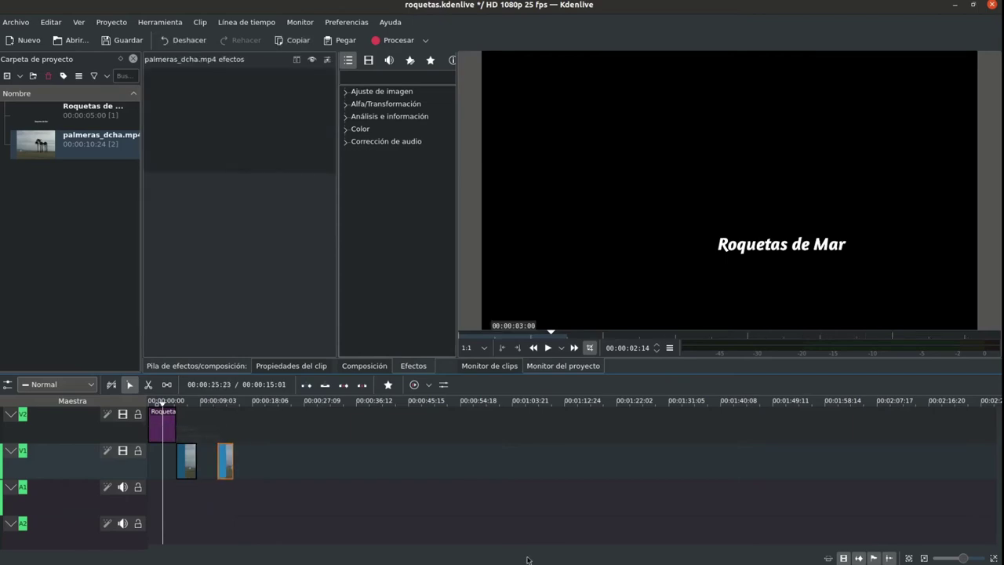
- Undo the move, the deletion and both cuts of the palmeras_dcha.mp4 clip
key("ctrl+z")
key("ctrl+z")
key("ctrl+z")
key("ctrl+z")
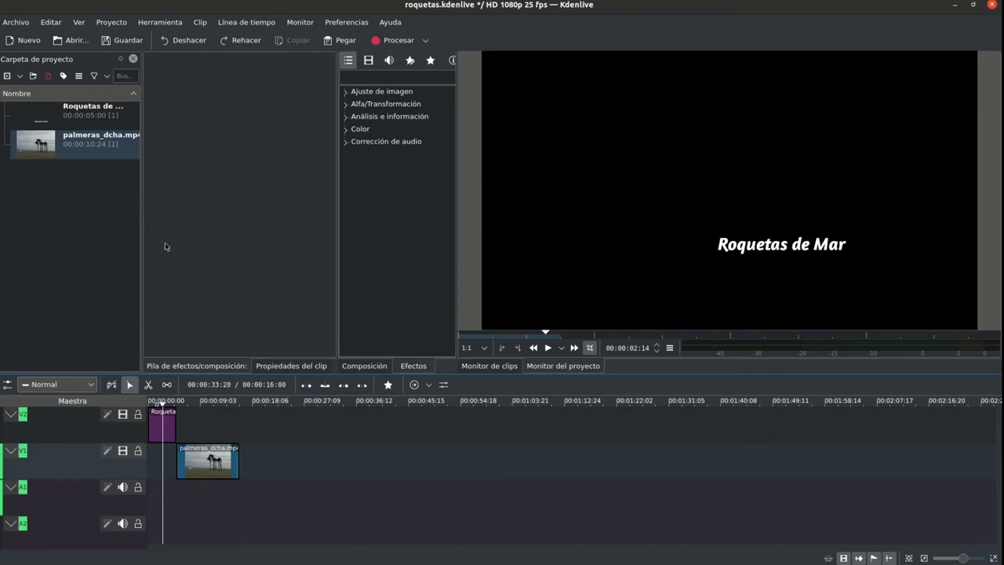
- Import the image 2015-05-01 19.31.11.jpg from the videos_roquetas folder into the project bin
left_click(21, 76)
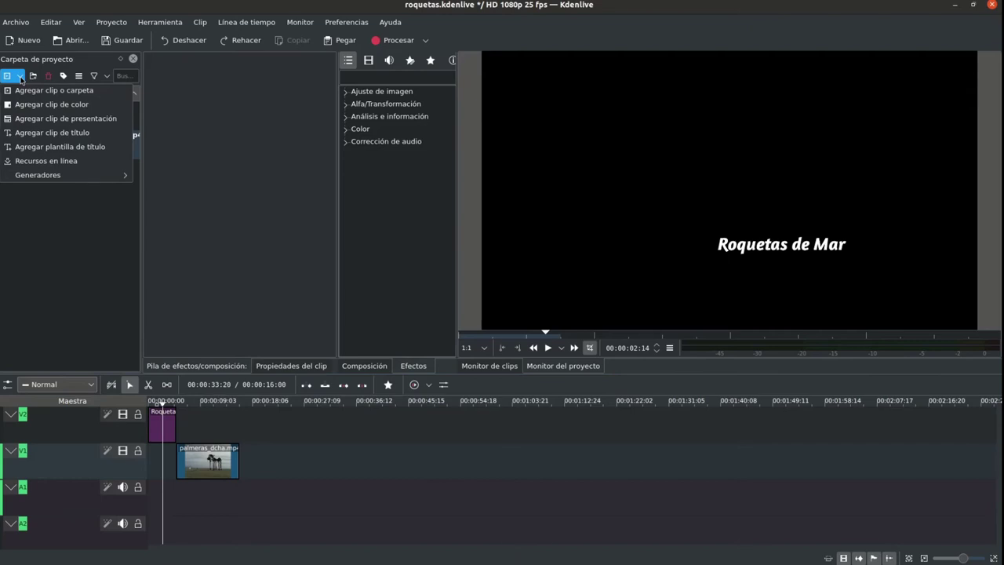
left_click(30, 92)
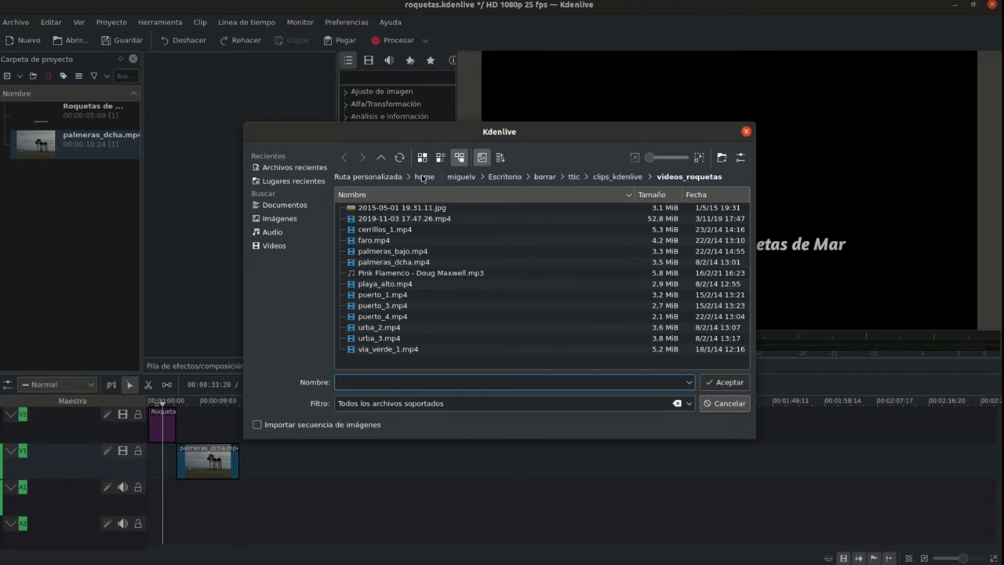
left_click(461, 176)
left_click(380, 240)
left_click(376, 207)
left_click(377, 207)
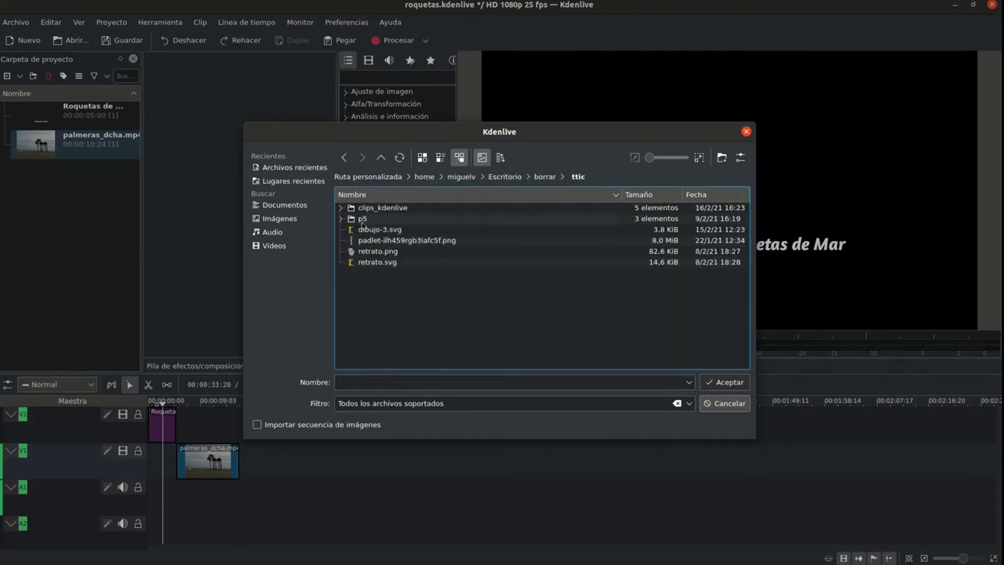
left_click(376, 207)
left_click(376, 240)
double_click(379, 208)
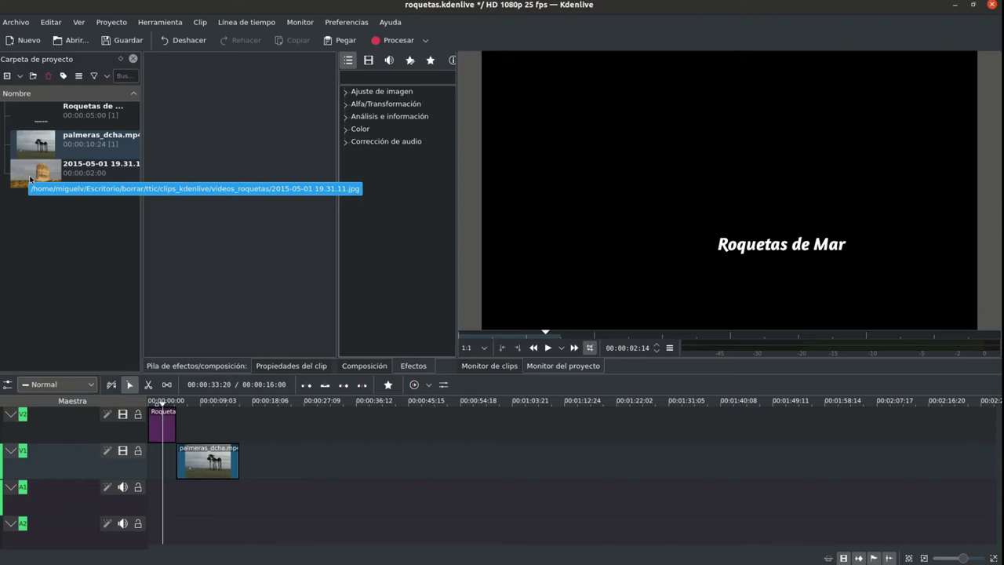
- Place the tower image on V1 directly after palmeras_dcha.mp4 and extend its end to last about 4 seconds
left_click_drag(30, 180, 242, 471)
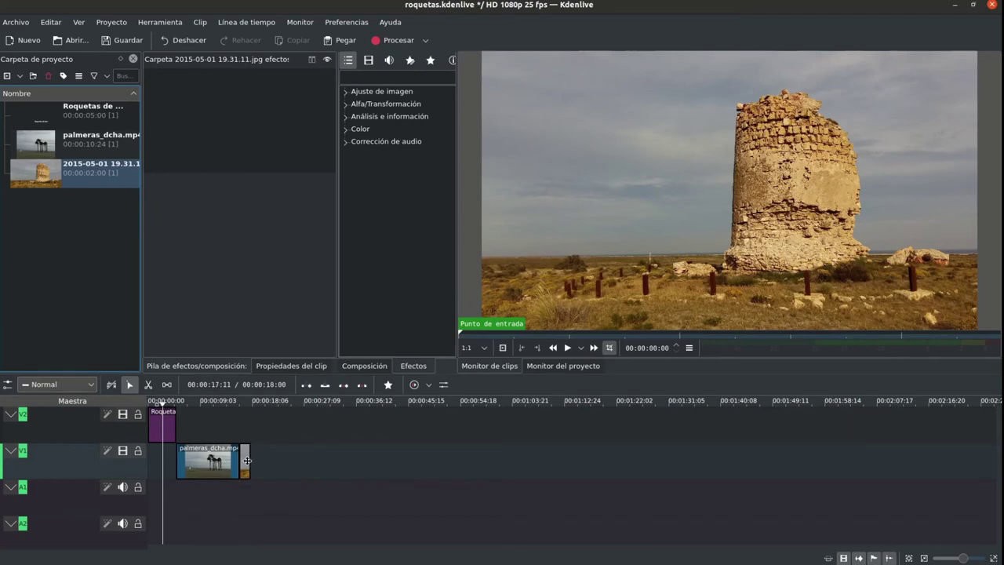
left_click(246, 461)
mouse_move(247, 461)
left_mouse_down()
mouse_move(369, 463)
mouse_move(281, 462)
mouse_move(242, 448)
mouse_move(261, 448)
left_mouse_up()
- Play the timeline from near the end of palmeras_dcha.mp4 into the tower image
mouse_move(239, 402)
left_mouse_down()
mouse_move(263, 402)
mouse_move(230, 402)
left_mouse_up()
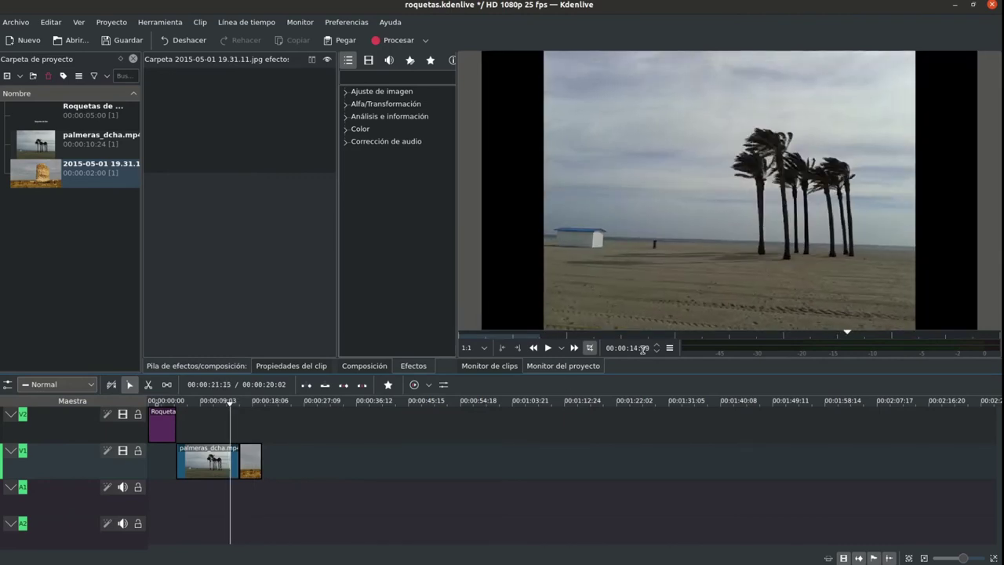
left_click(547, 348)
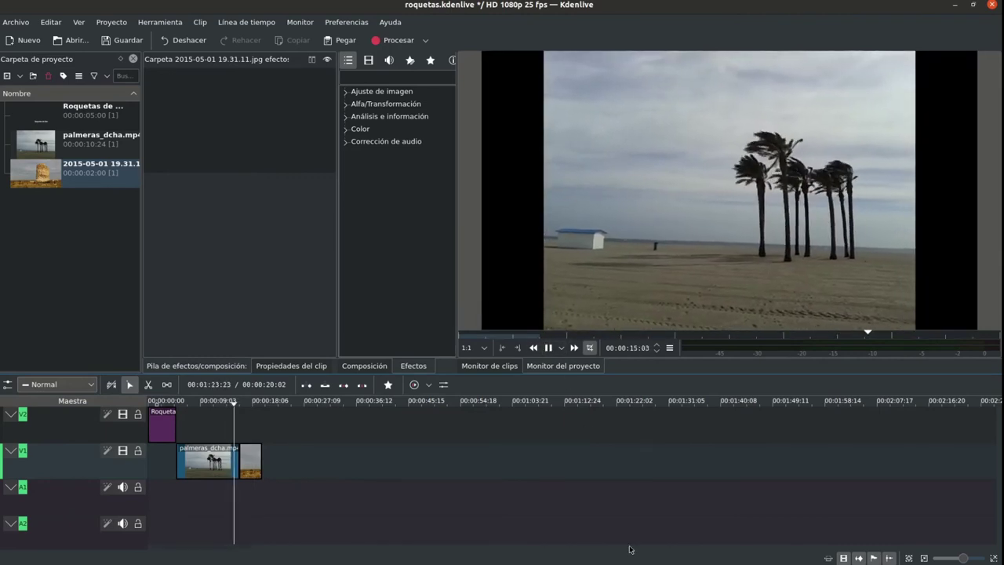
key("space")
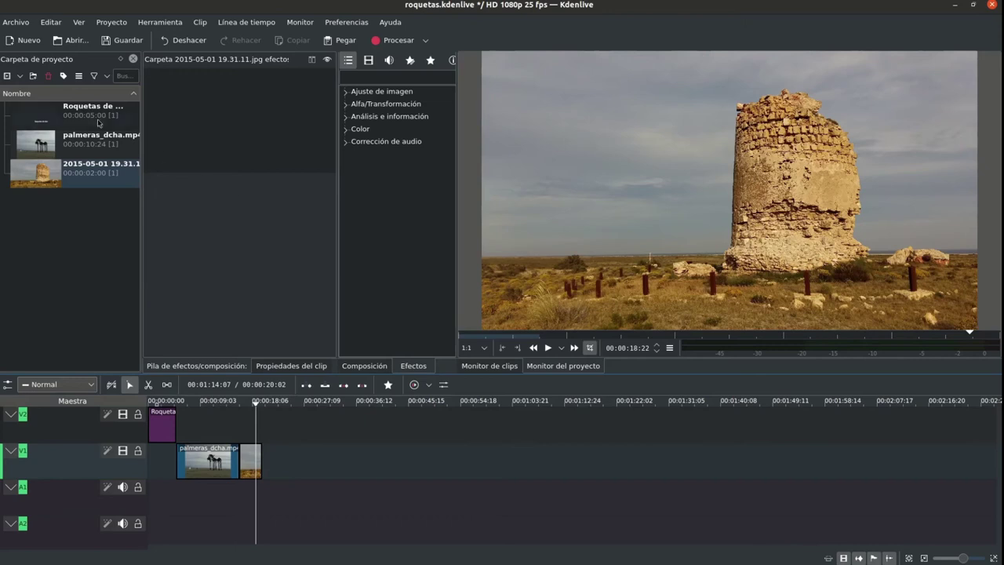
- Import Pink Flamenco - Doug Maxwell.mp3 from the file manager and place it at the start of track A1
key("alt+Tab")
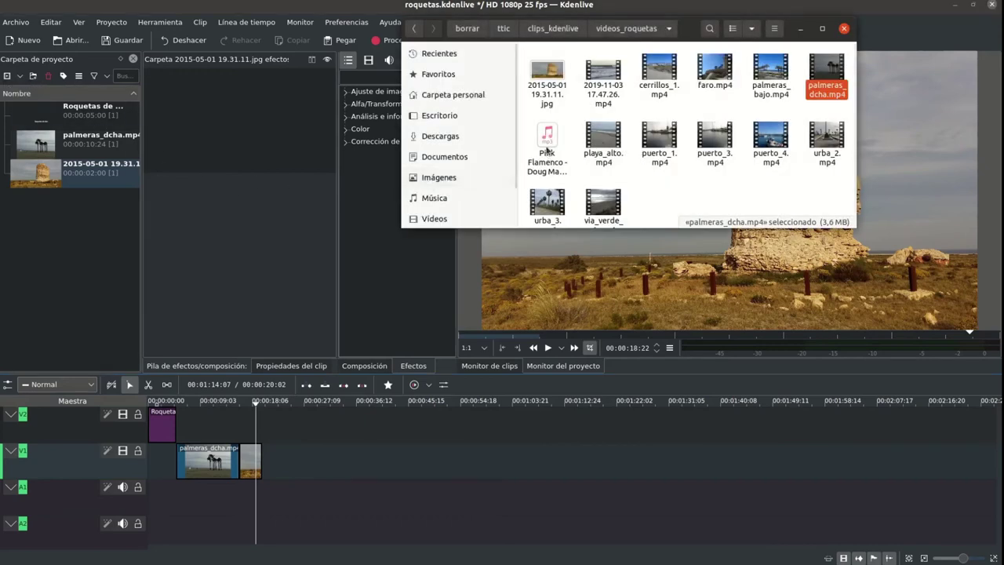
left_click_drag(541, 145, 32, 146)
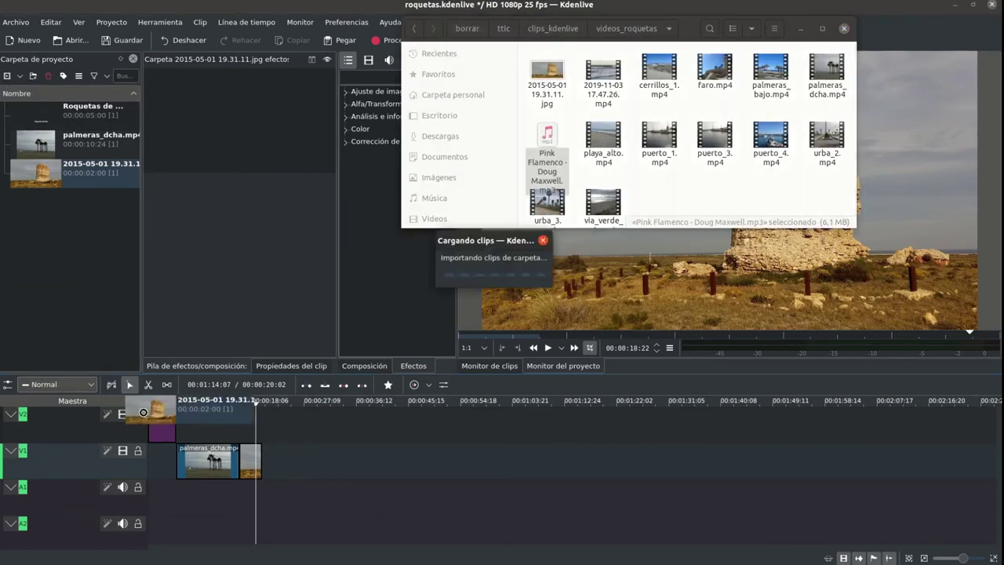
left_click(32, 146)
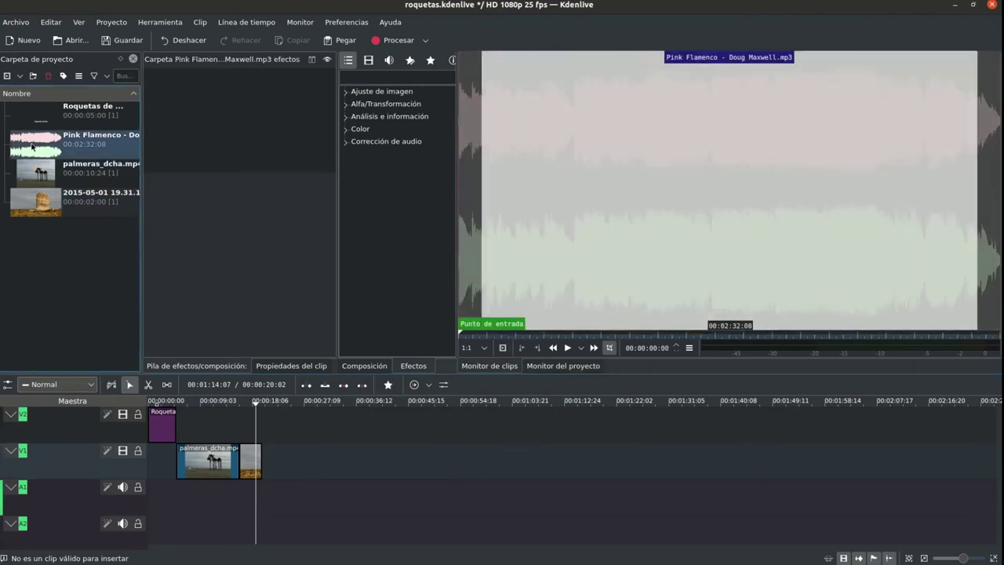
left_click_drag(31, 146, 151, 490)
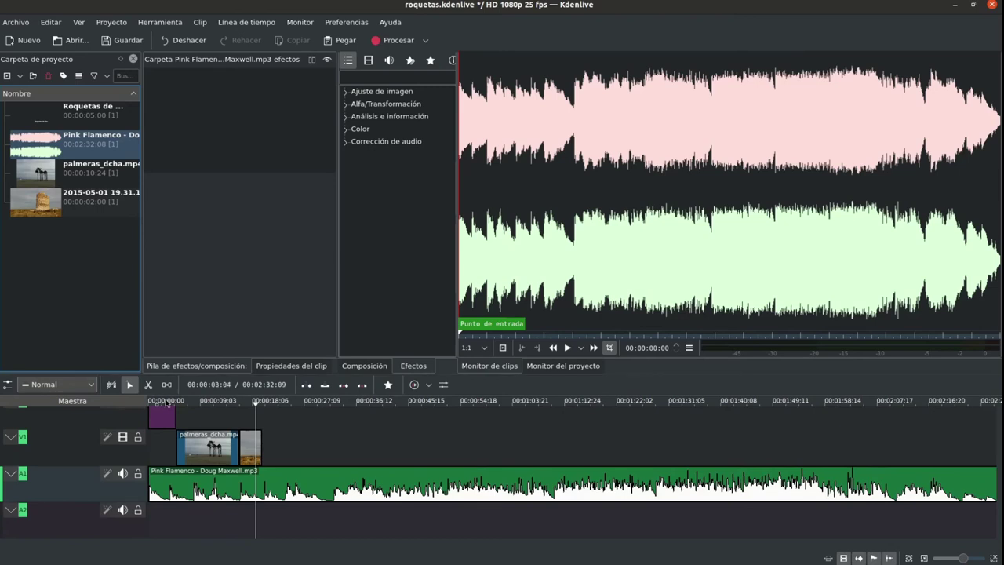
- Play the project from near the start of the timeline to check the music with the clips
left_click(166, 402)
left_click(549, 350)
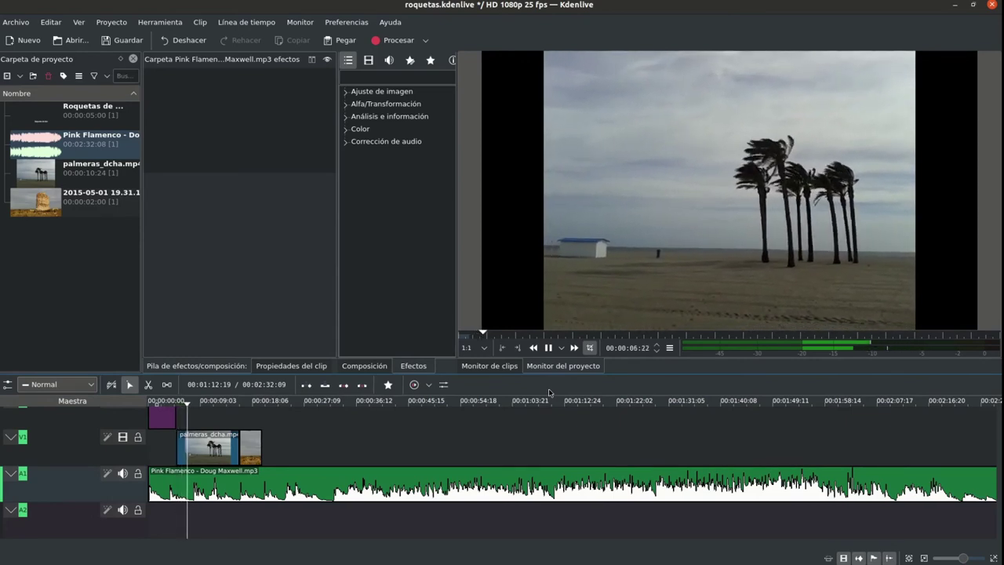
left_click(549, 348)
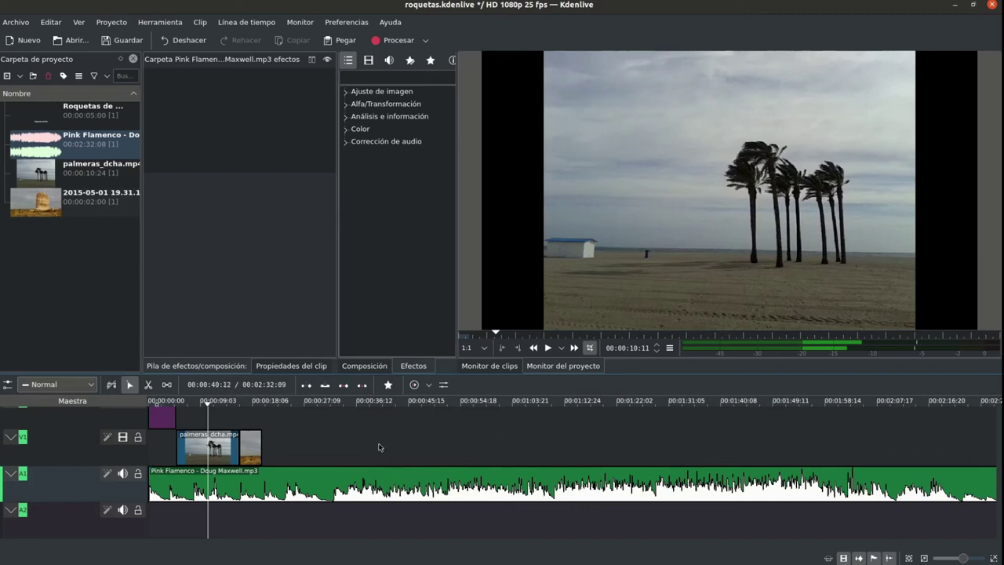
- Start a new title clip with the tower image from the timeline shown as its background
left_click(249, 414)
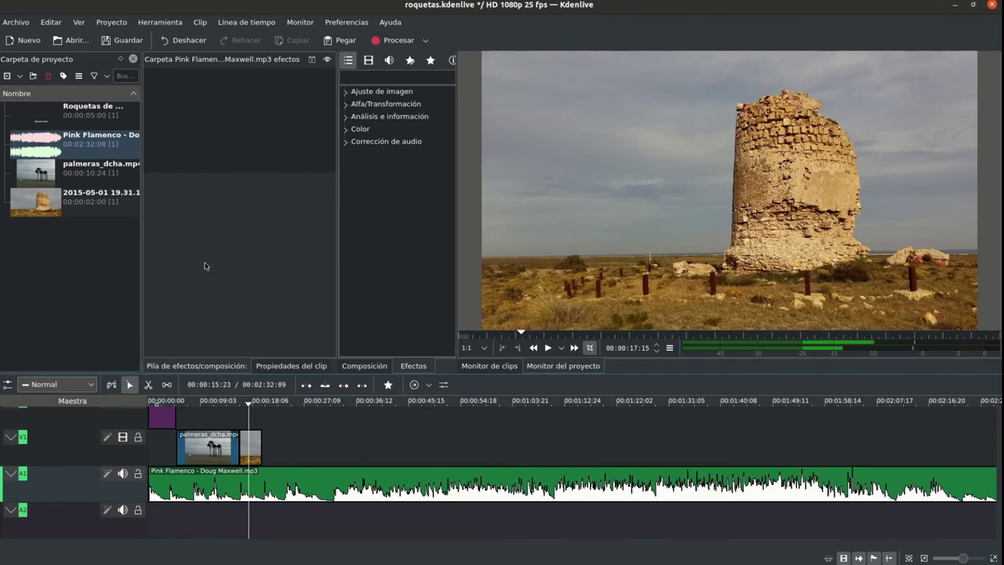
left_click(18, 78)
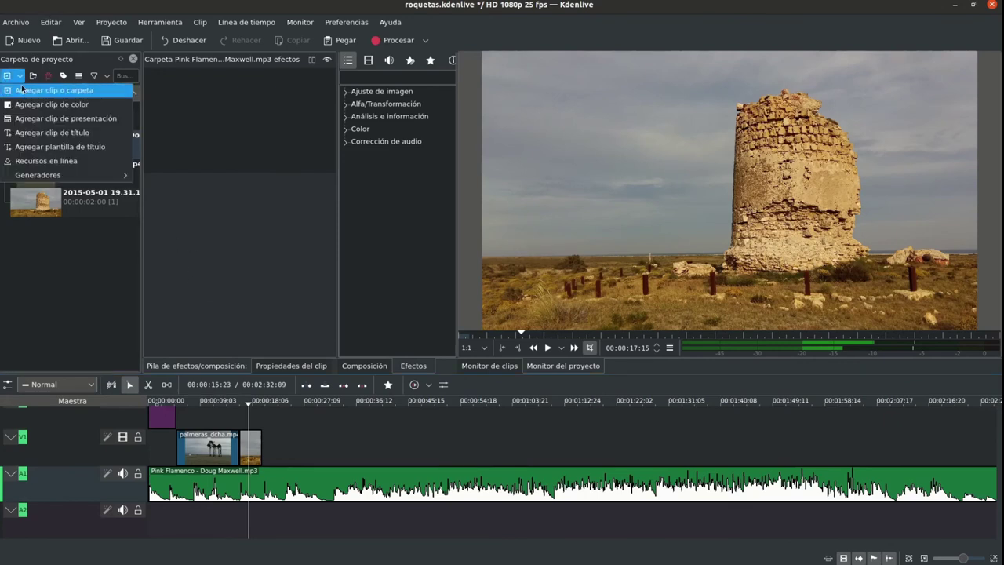
left_click(55, 133)
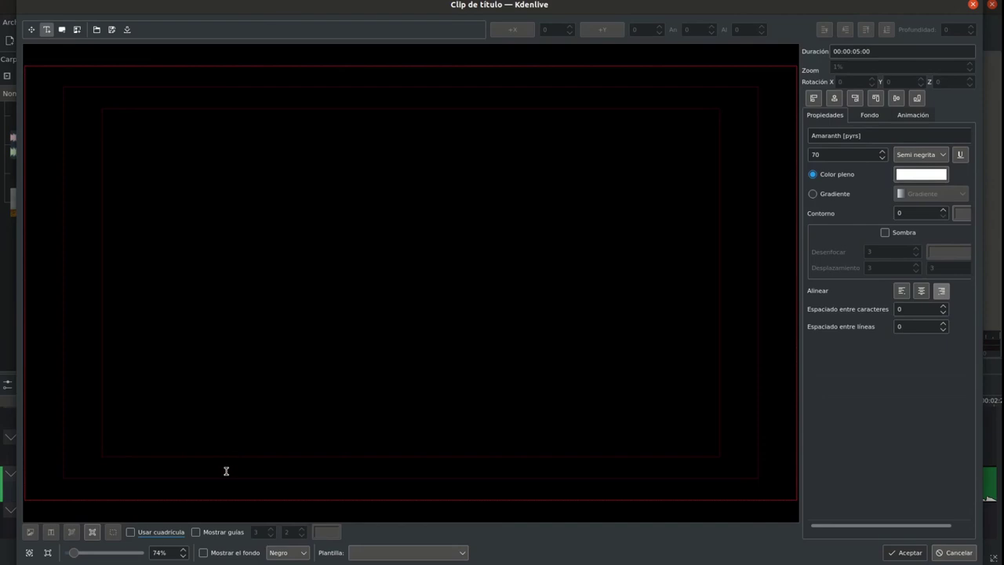
left_click(203, 554)
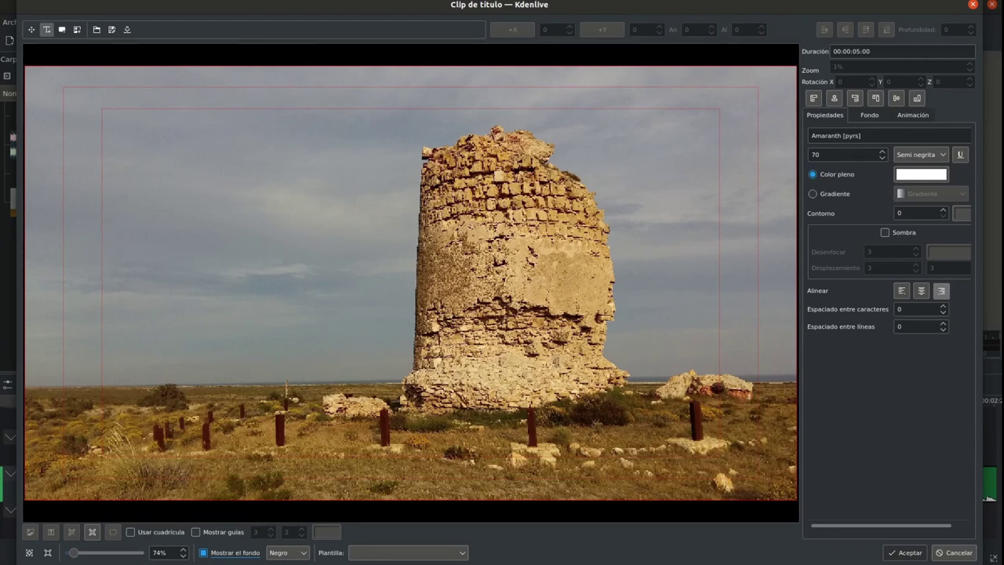
- Add the text "Torre de Cerrillos" and position it over the ground near the tower's base, at about X 1150, Y 871
left_click(88, 405)
type("Torre de Cerrillos")
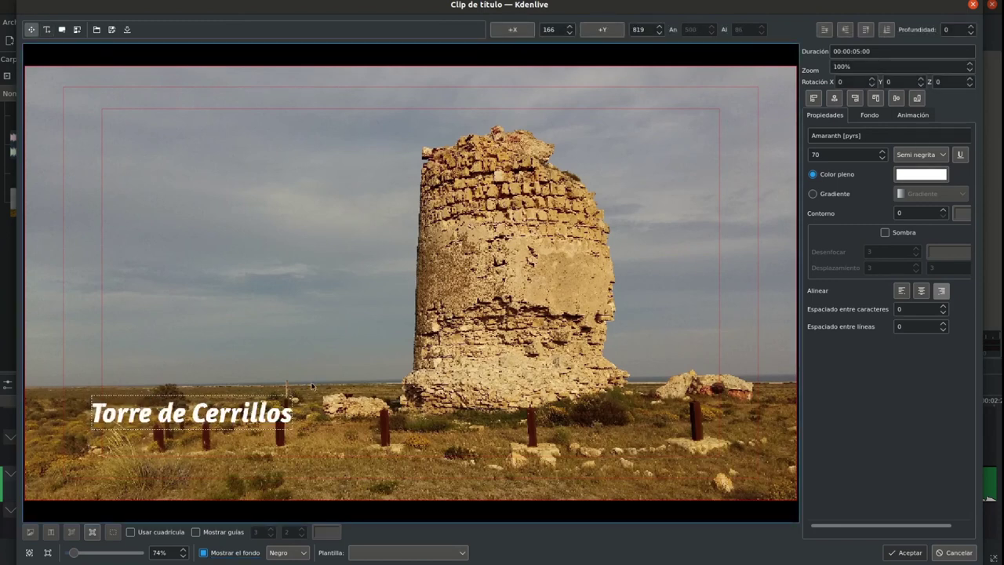
key("Escape")
left_click_drag(168, 409, 228, 295)
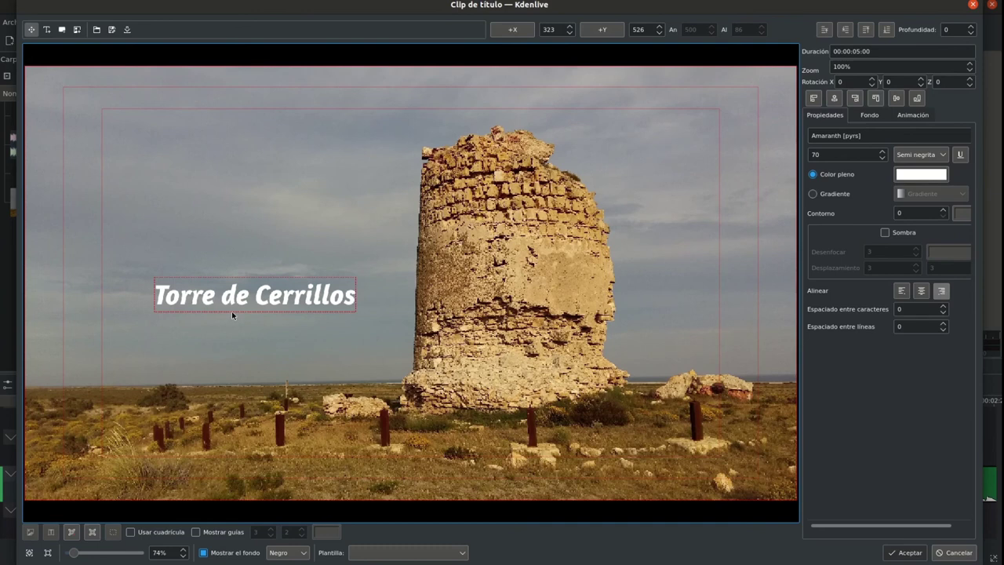
left_click_drag(233, 294, 575, 431)
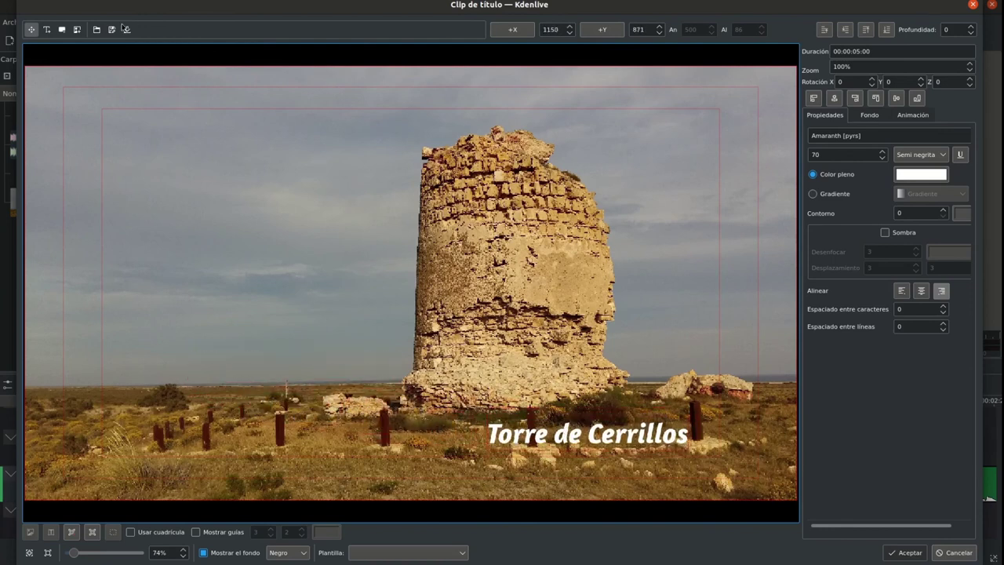
- Draw a rectangle about 870 by 115 over the title text, reaching the frame's right edge, and send it behind the text
left_click(62, 30)
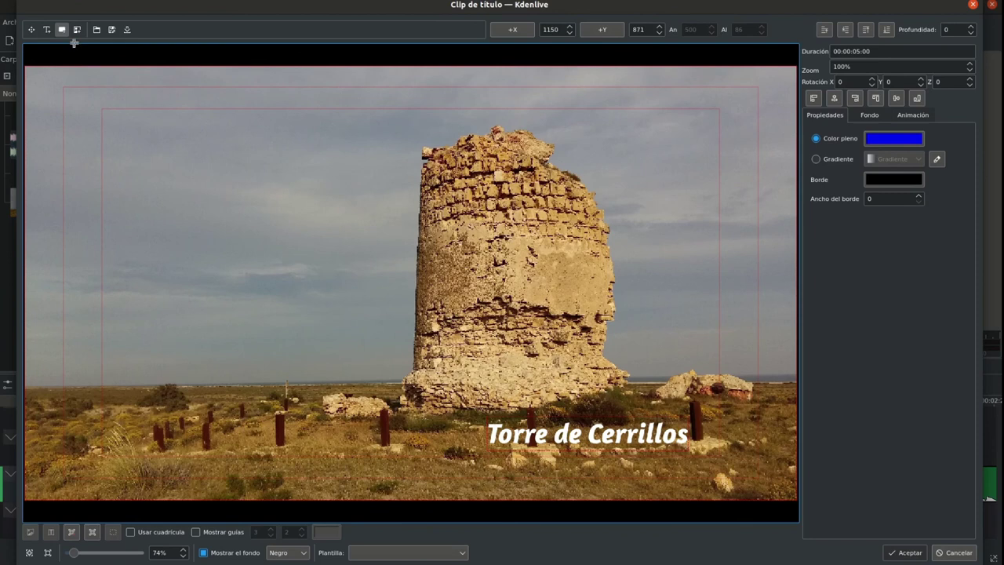
left_click_drag(445, 410, 794, 454)
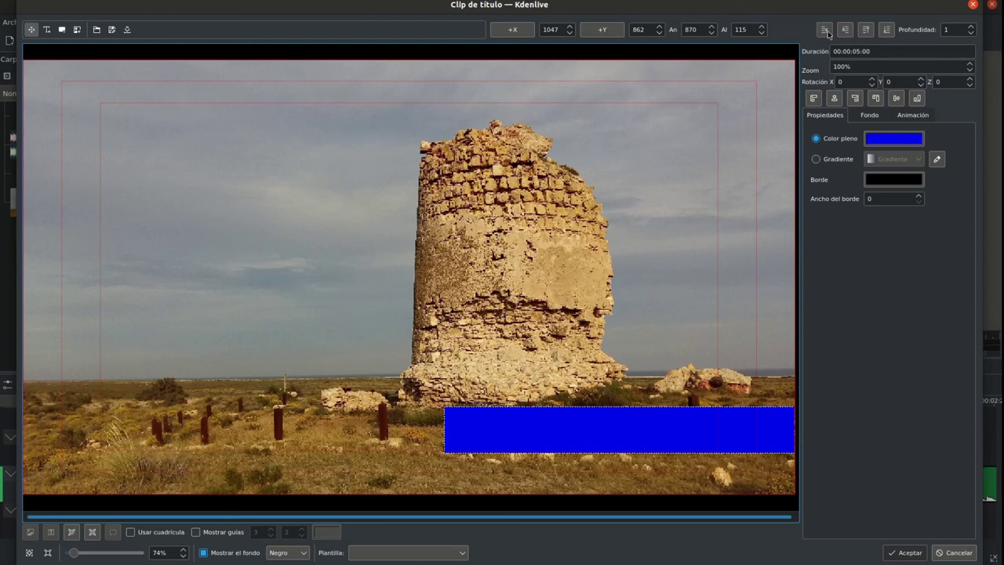
left_click(887, 30)
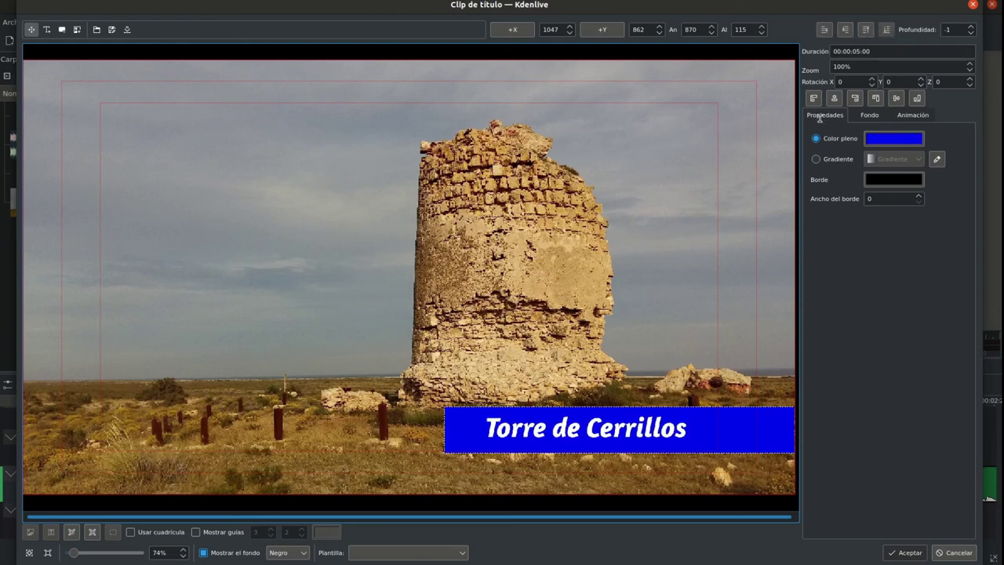
- Set the rectangle's solid fill to dark red #aa0000
left_click(893, 139)
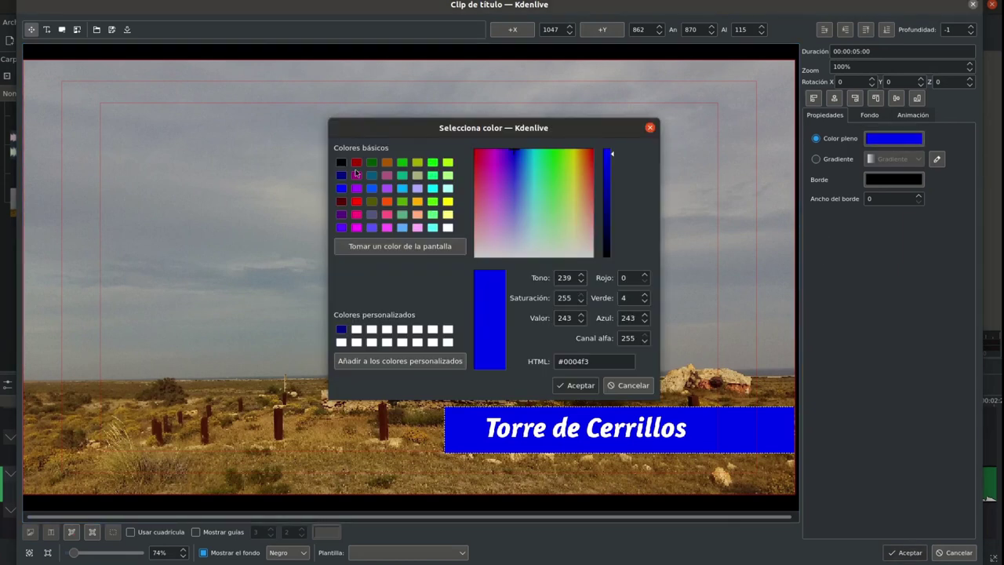
left_click(355, 163)
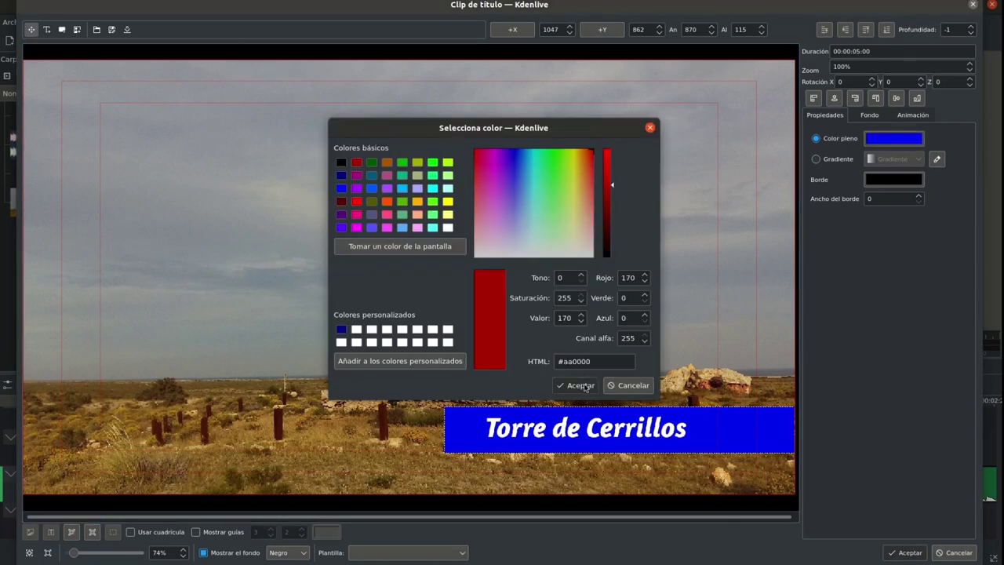
left_click(577, 385)
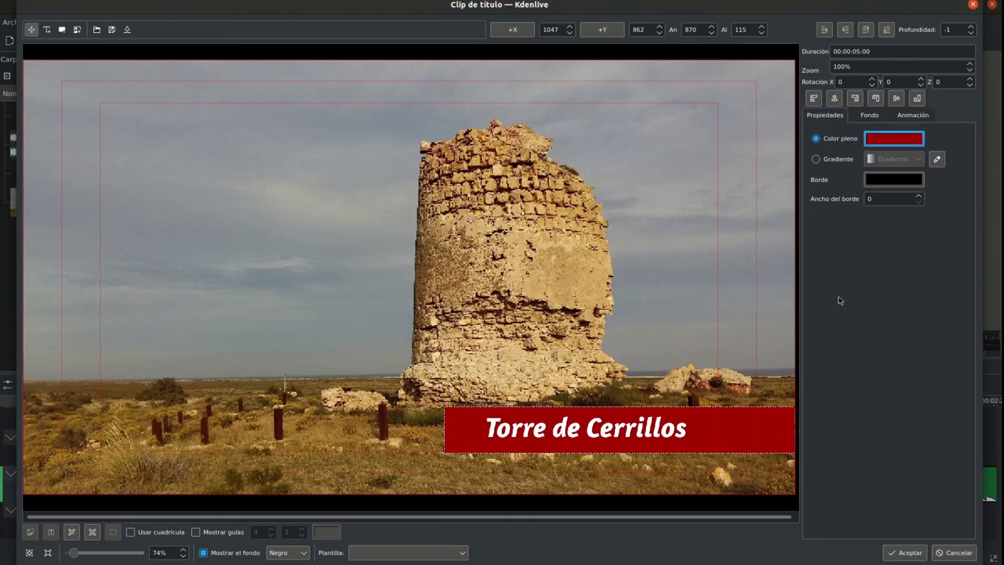
- Make the rectangle's red fill semi-transparent with an alpha channel of 170 and accept the title clip
left_click(888, 141)
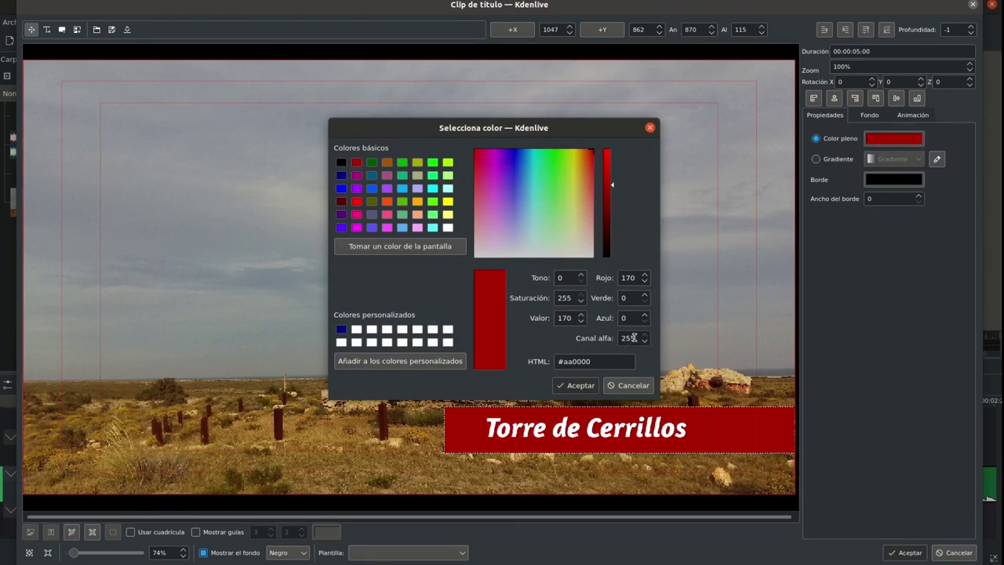
left_click_drag(622, 337, 632, 337)
type("0")
double_click(625, 338)
type("170")
left_click(588, 387)
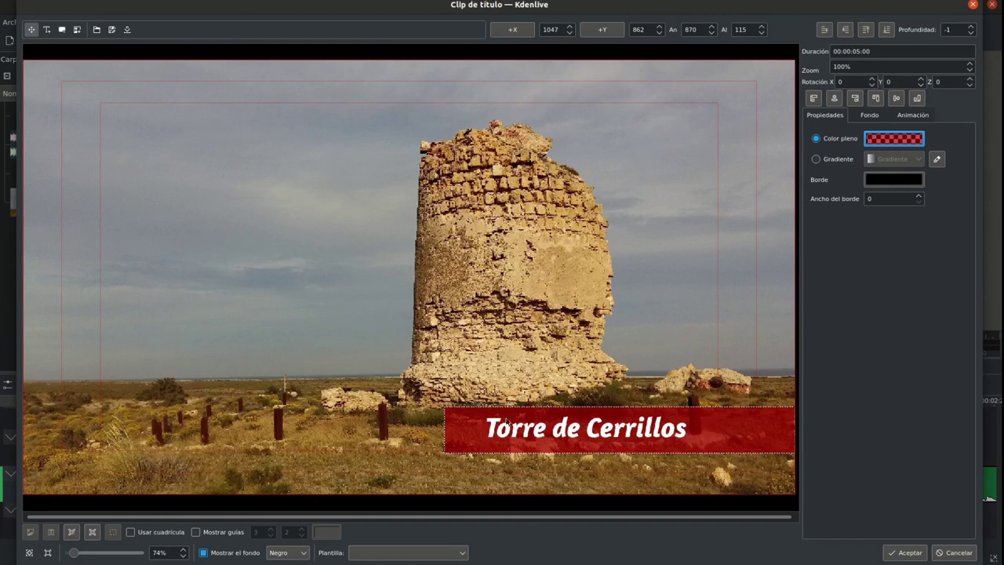
left_click(902, 553)
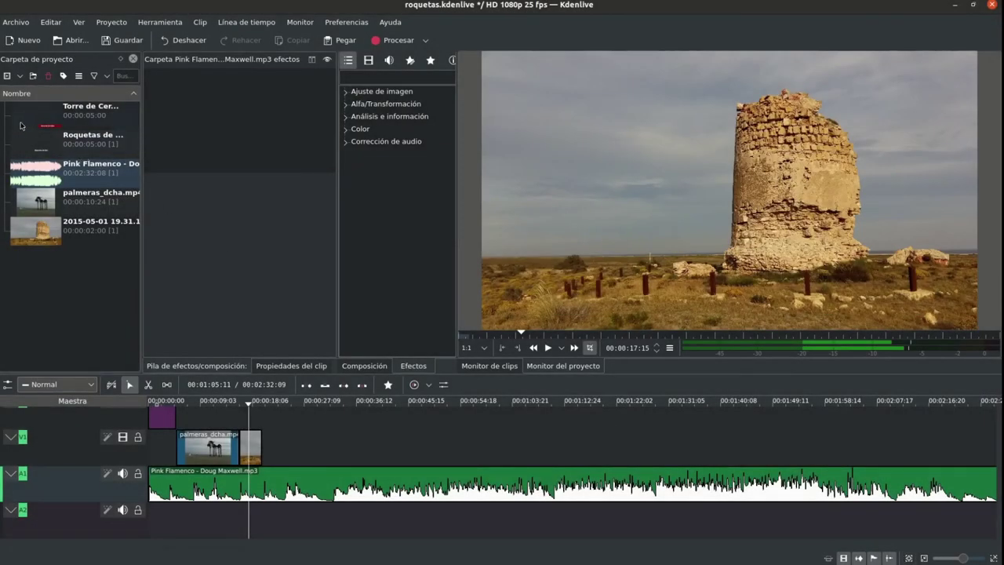
- Place the Torre de Cerrillos title on V2 above the tower image, matching its length, and play from just before it
left_click(38, 122)
left_click_drag(37, 120, 259, 423)
left_click(234, 400)
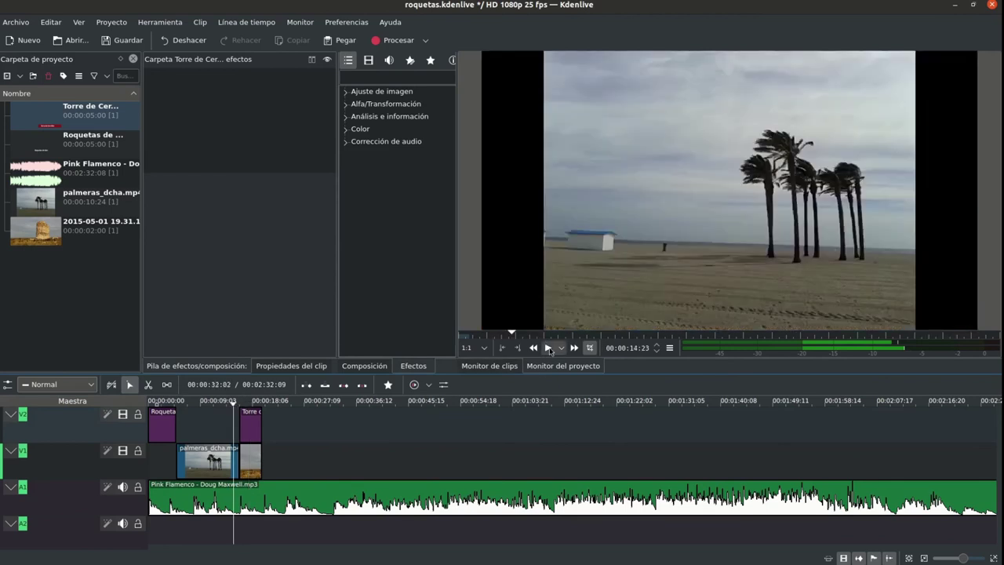
left_click(548, 349)
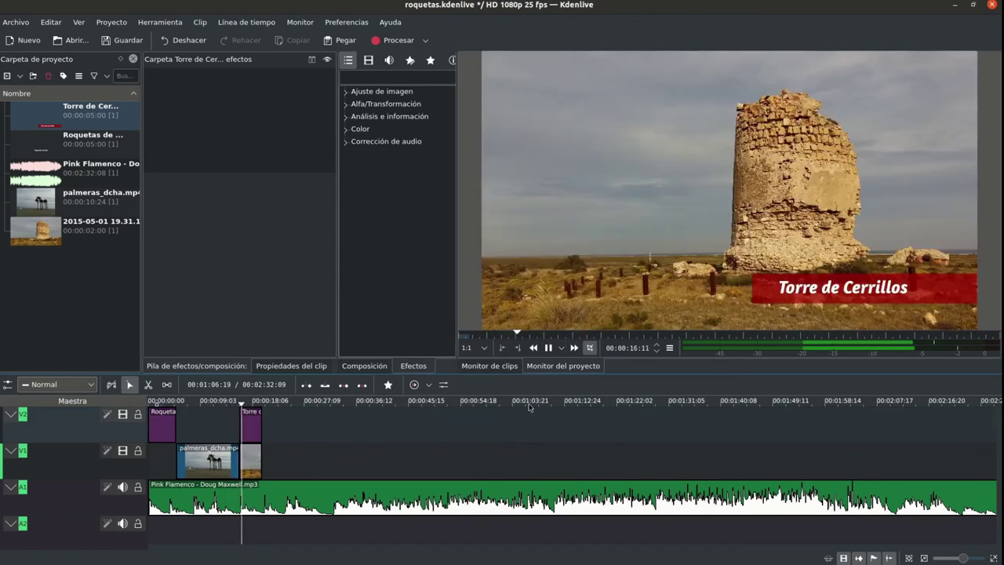